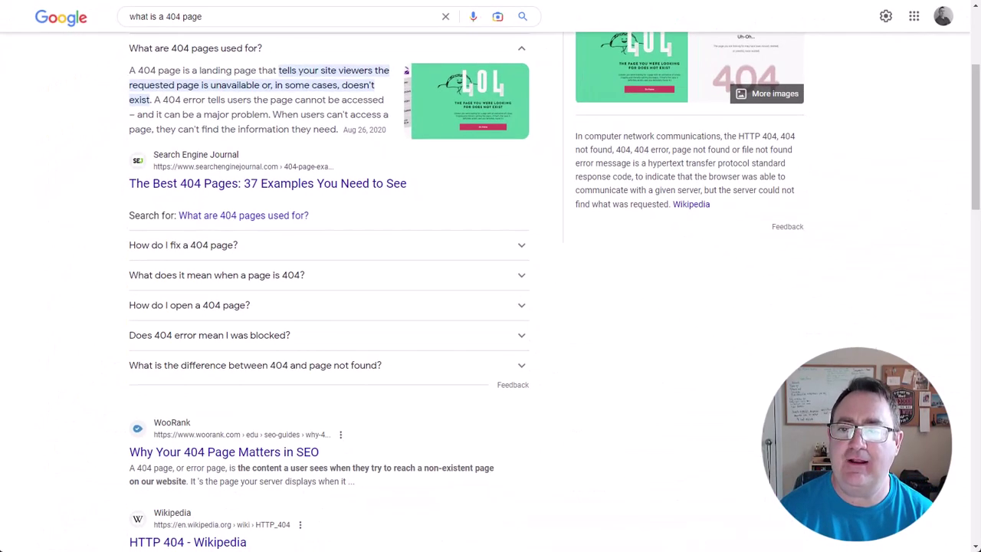
- Open a new tab and load the nonexistent page highlevelfreaks.com/lksjdflkjsdlkfjsdlkfj
key(ctrl+t)
text(hi)
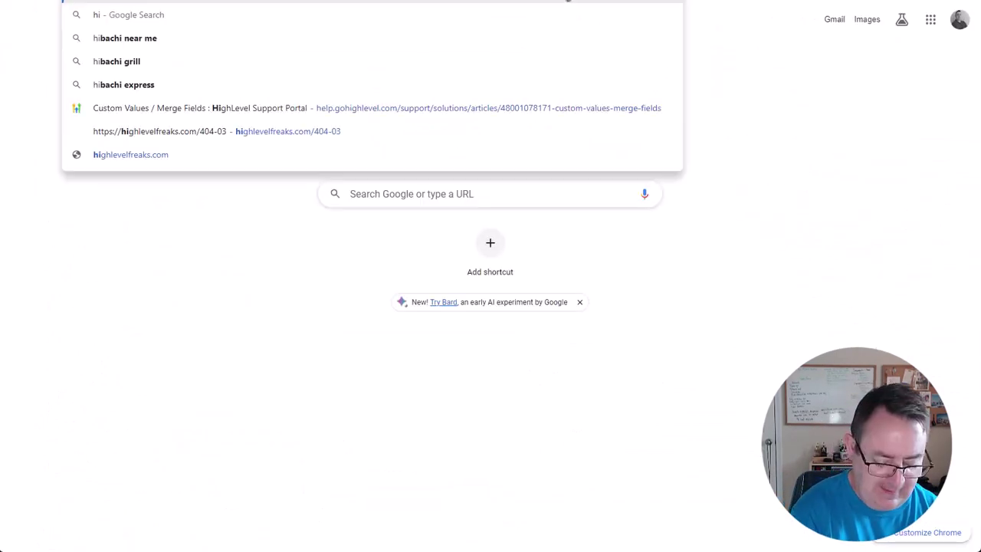
text(ghlevel)
key(End)
key(BackSpace)
key(BackSpace)
key(BackSpace)
key(BackSpace)
key(BackSpace)
key(BackSpace)
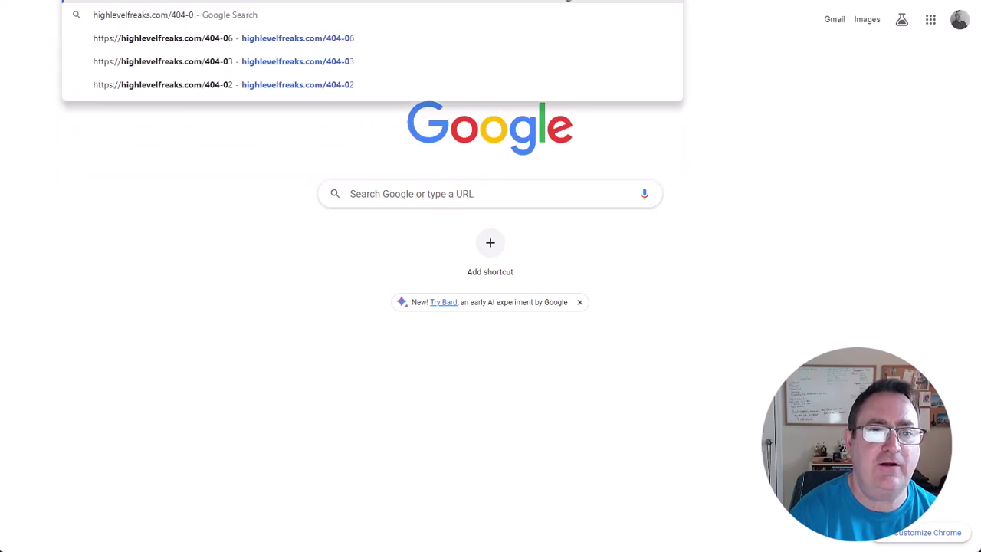
text(lkjgfdkjvdfjdkfjdkf)
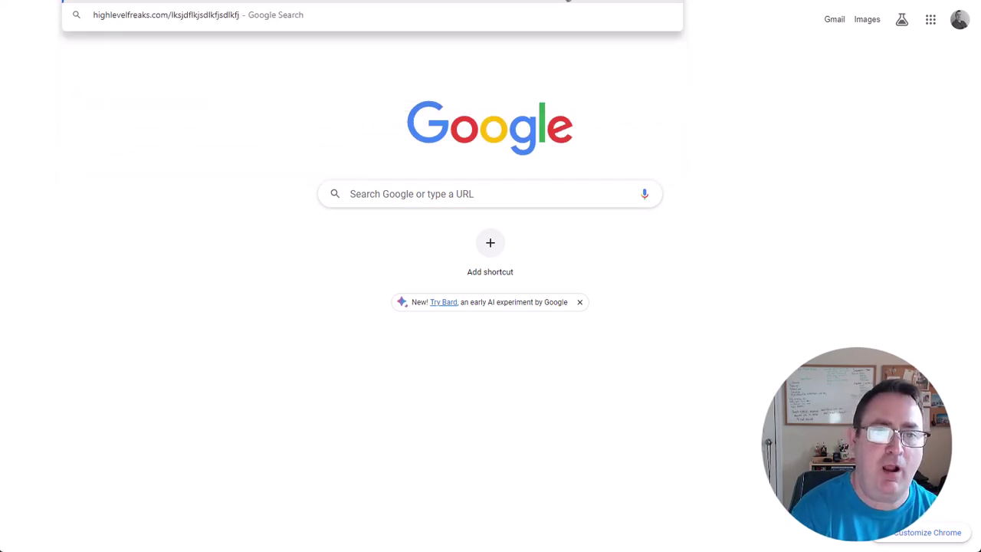
key(Return)
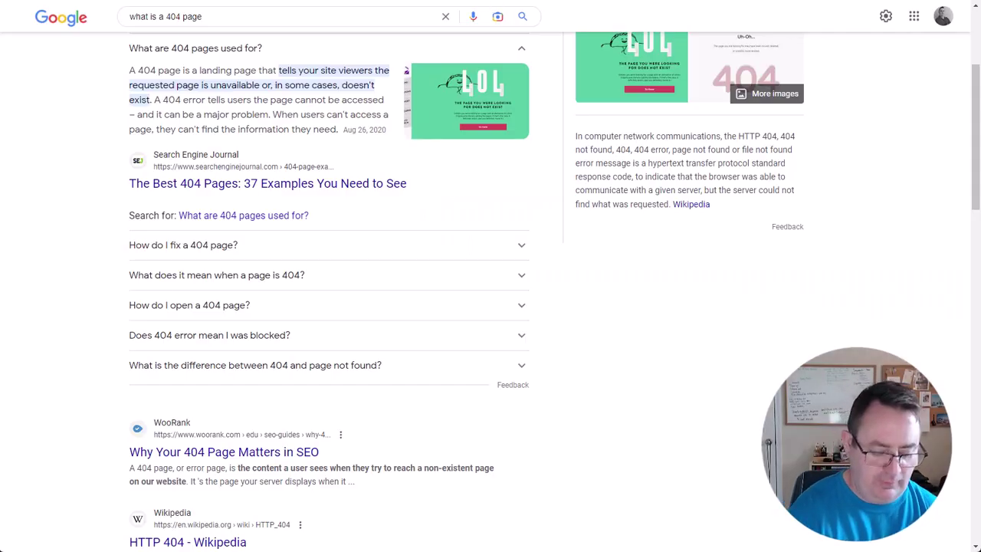
- Load a nonexistent page on google.com using the random path lsjdflkjsdklfjsldkjfsdf
key(ctrl+l)
text(google.com/)
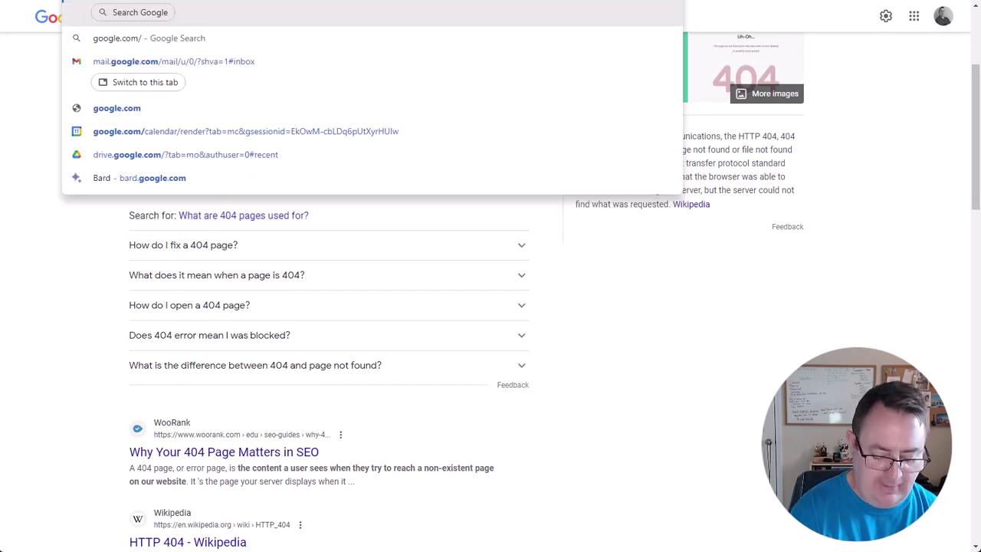
text(lsjdflkjsdklfjsldkjfsdf)
key(Return)
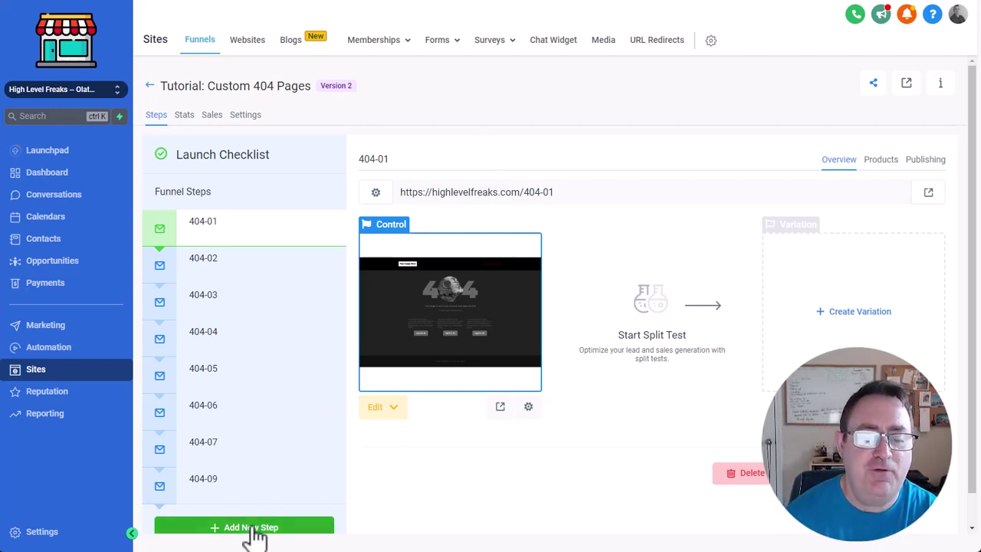
- Open the settings of the Tutorial: Custom 404 Pages funnel and check its domain choices and chat widget option
mouse_move(241, 313)
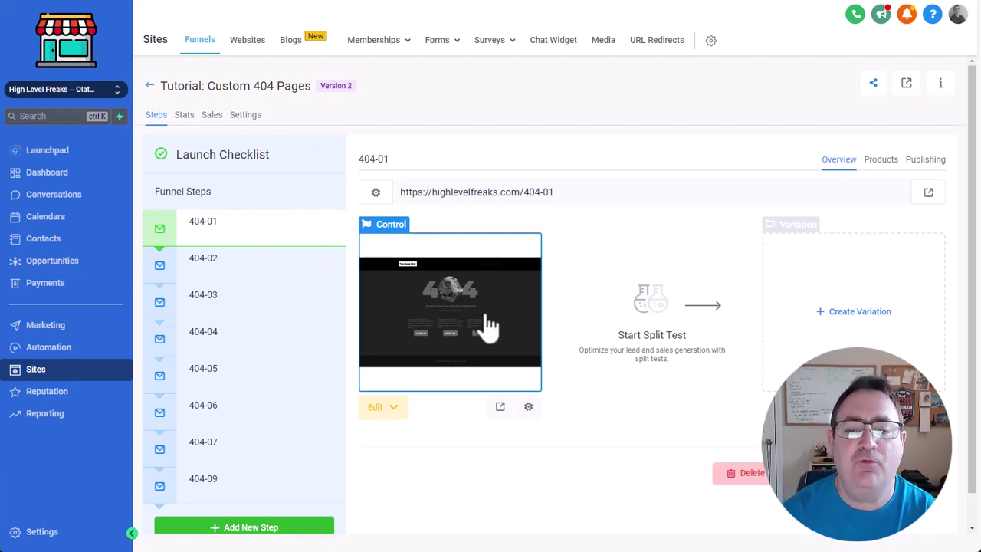
click(243, 116)
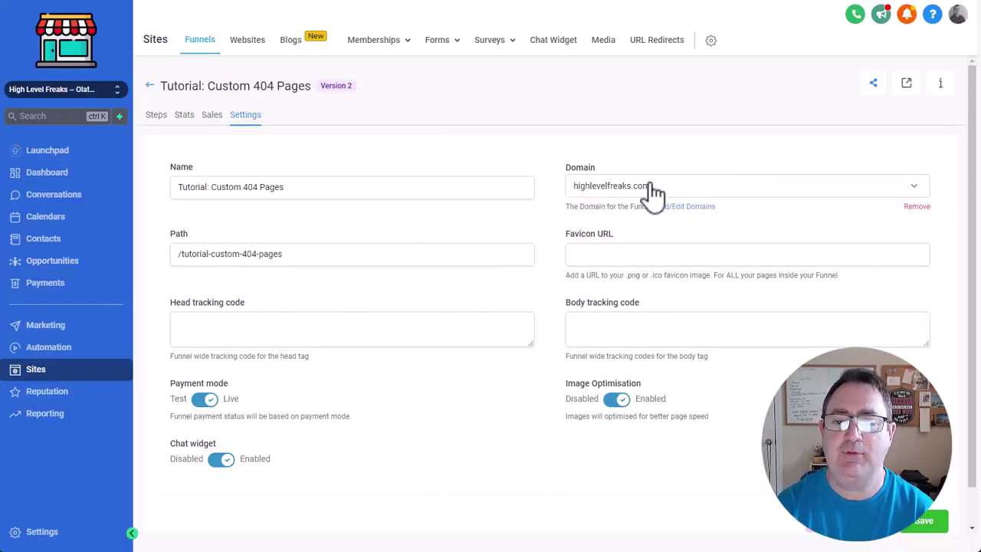
click(726, 186)
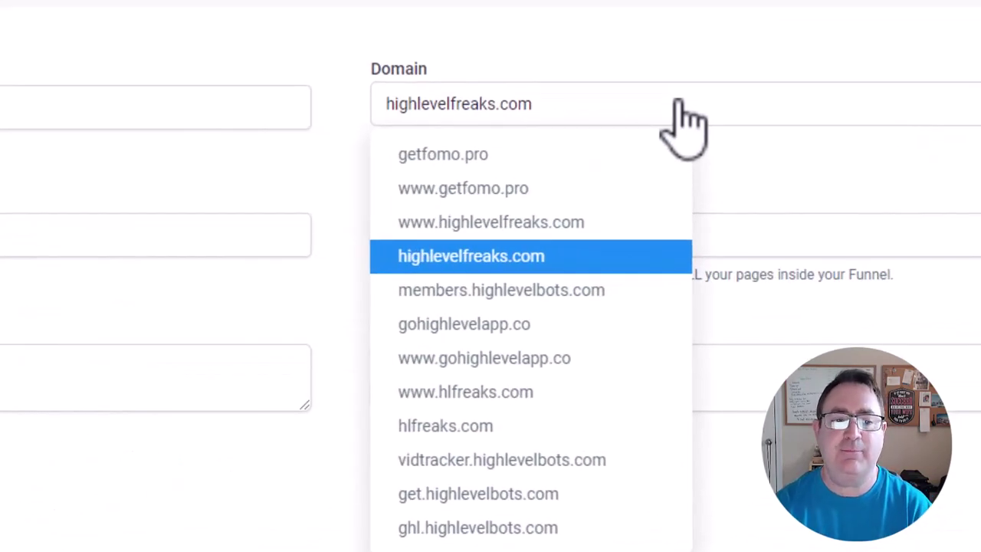
click(554, 35)
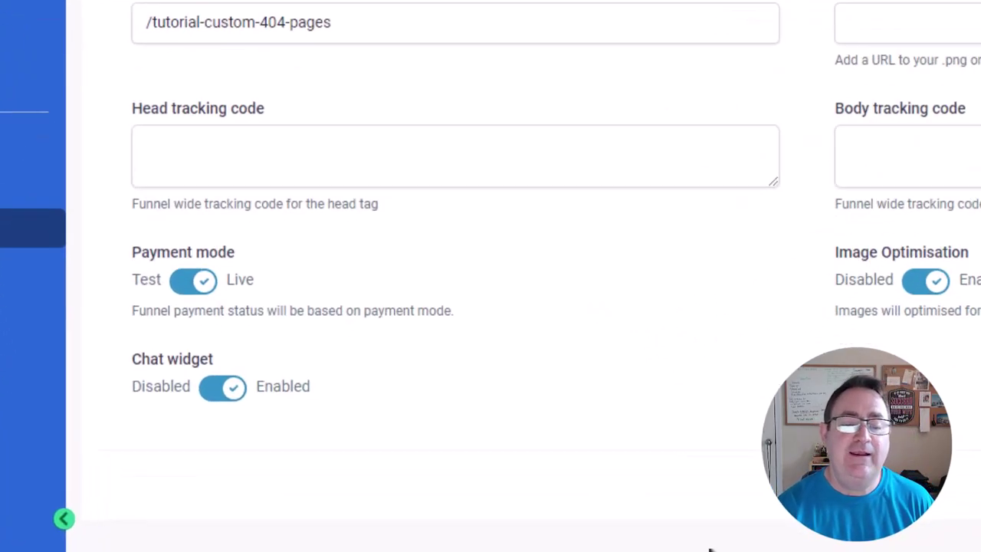
click(221, 380)
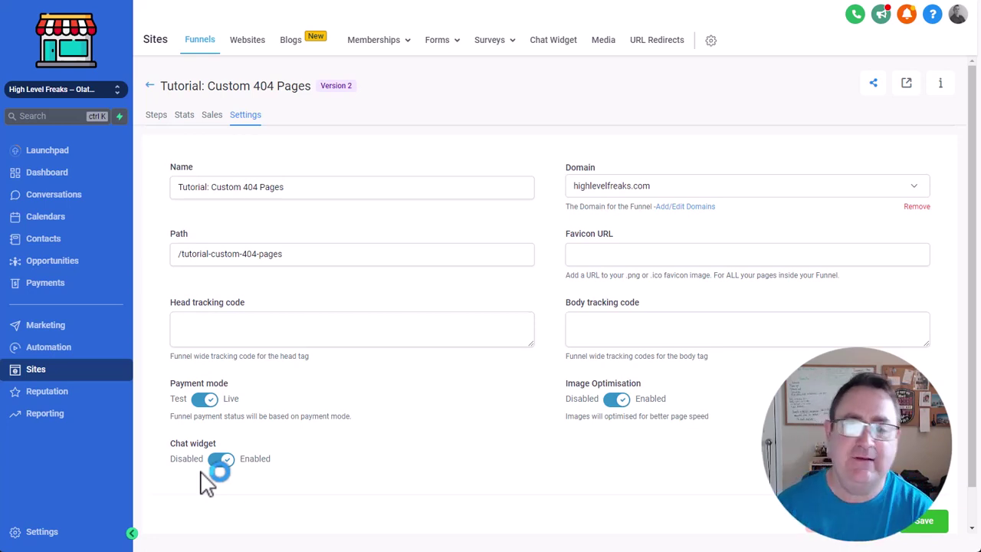
- Return to the funnel steps, open the 404-01 page in the editor and look over its layout
click(156, 117)
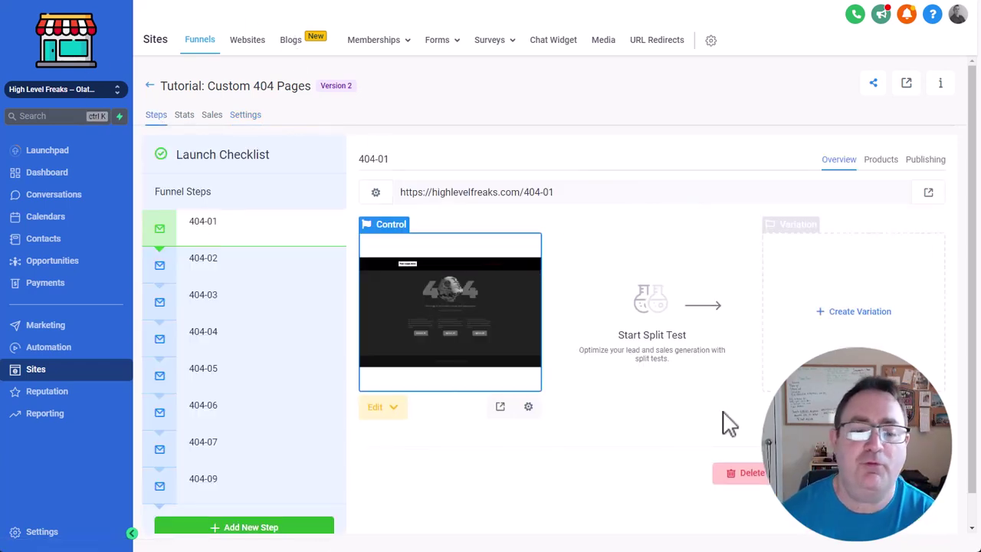
click(427, 311)
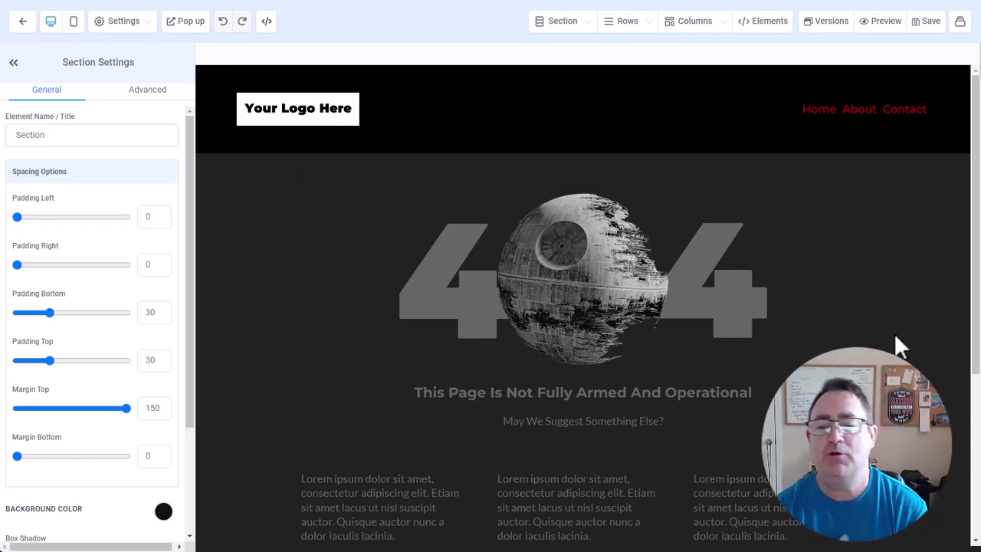
scroll(893, 334, down, 3)
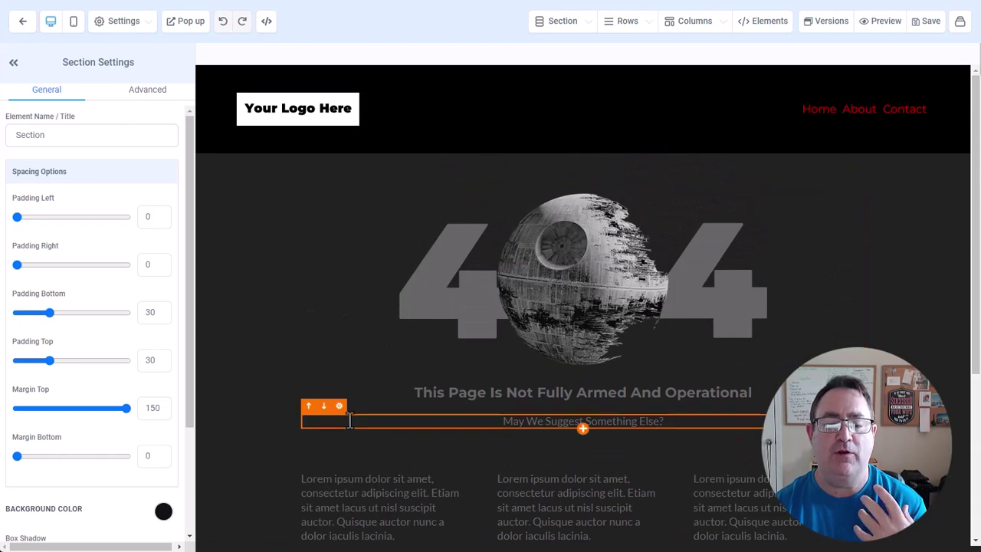
scroll(491, 410, down, 2)
scroll(508, 396, up, 2)
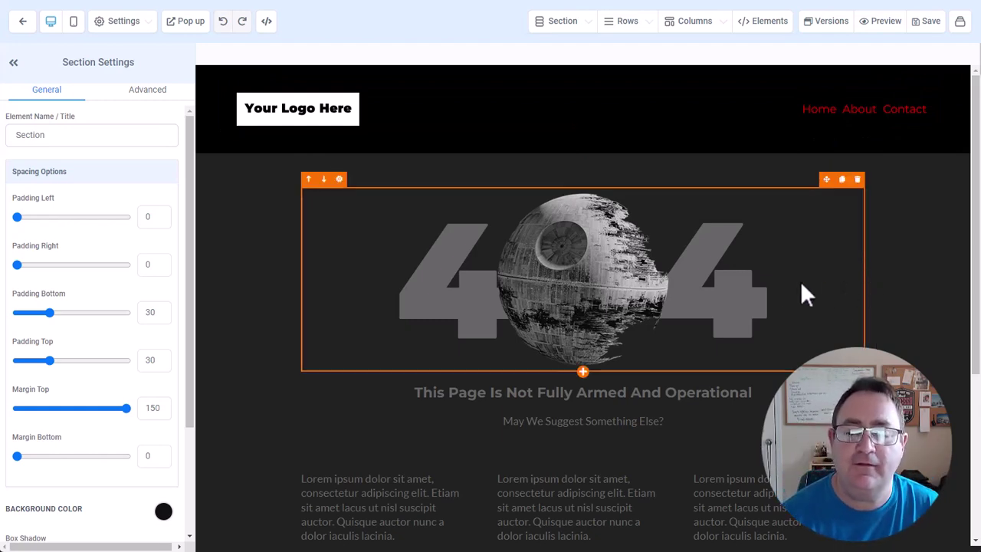
scroll(797, 287, down, 3)
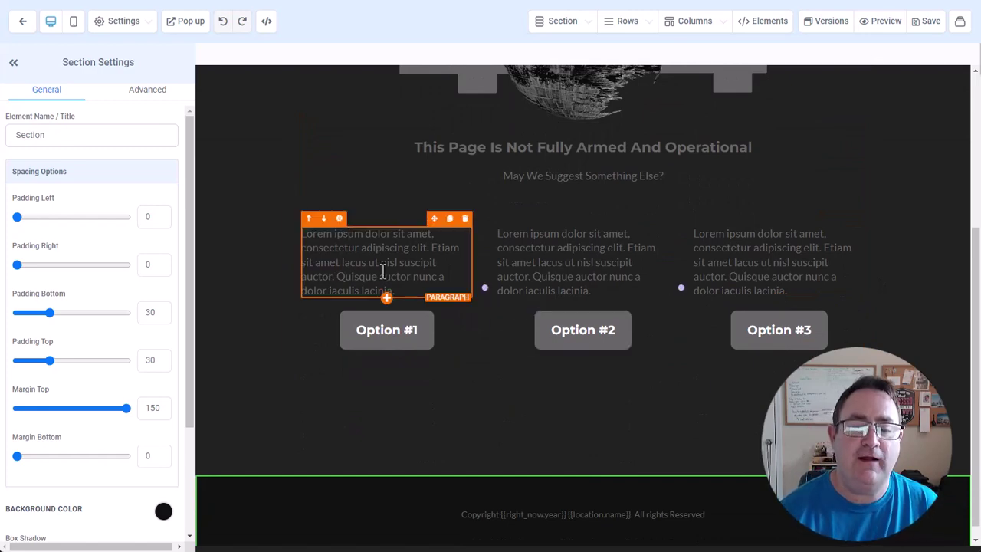
- Inspect the button settings of Option #1, Option #2 and Option #3 below the text columns
click(382, 335)
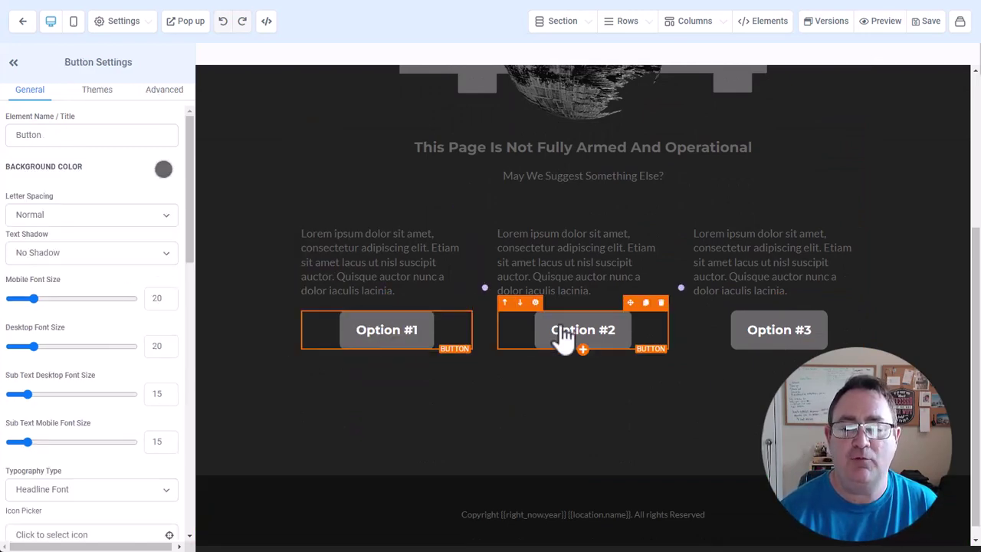
click(563, 335)
click(794, 338)
scroll(642, 289, up, 1)
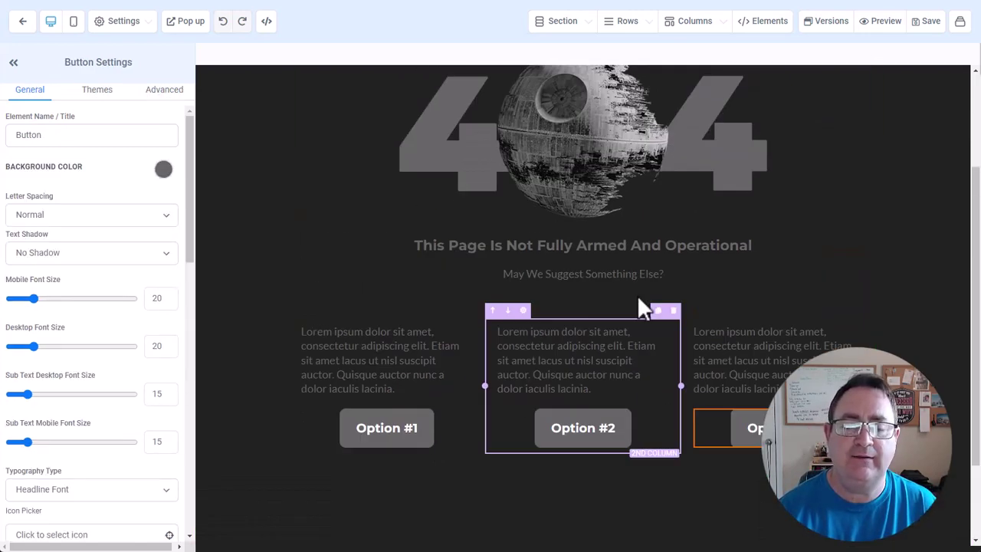
scroll(357, 314, up, 2)
- Open the navigation menu's settings and locate the brand logo's image options and website link field
click(361, 119)
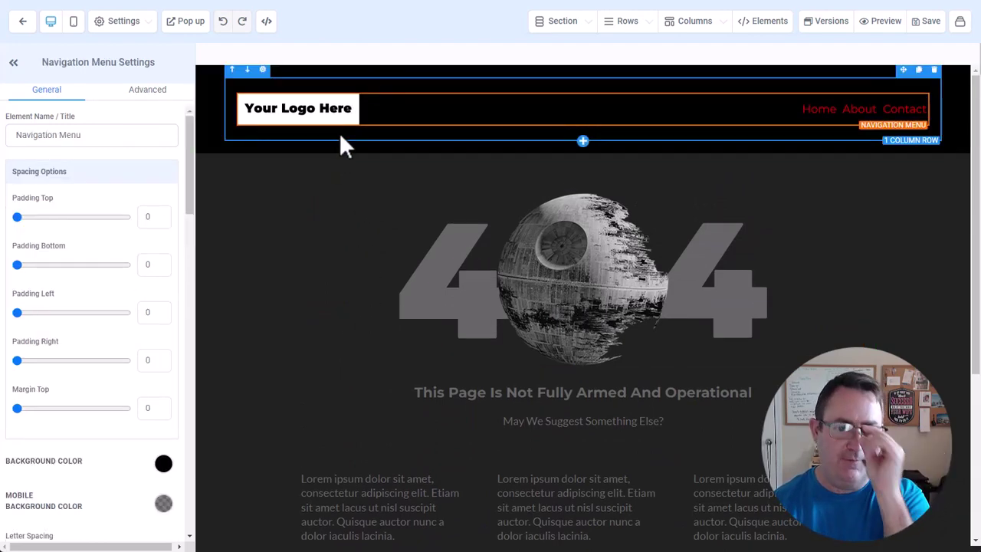
scroll(157, 195, down, 15)
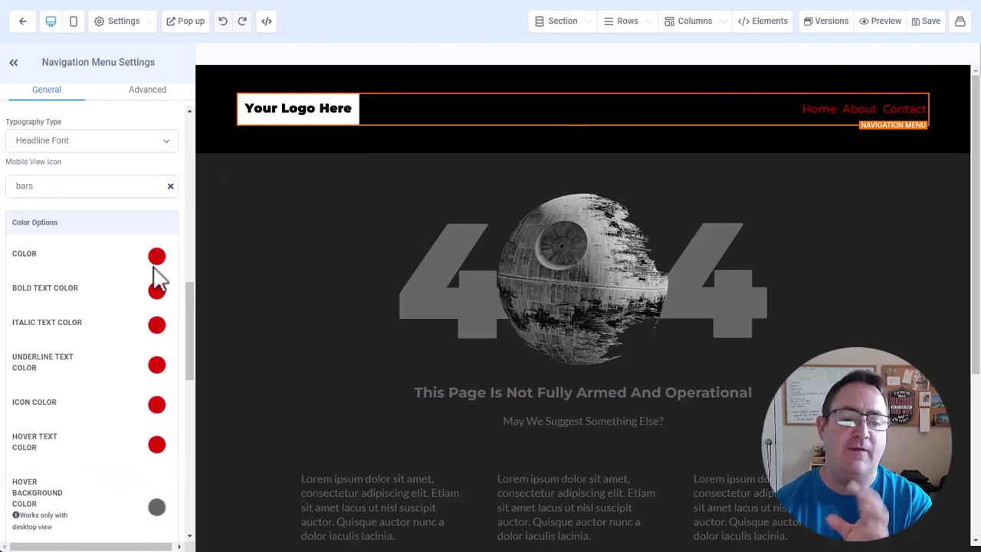
scroll(150, 303, down, 1)
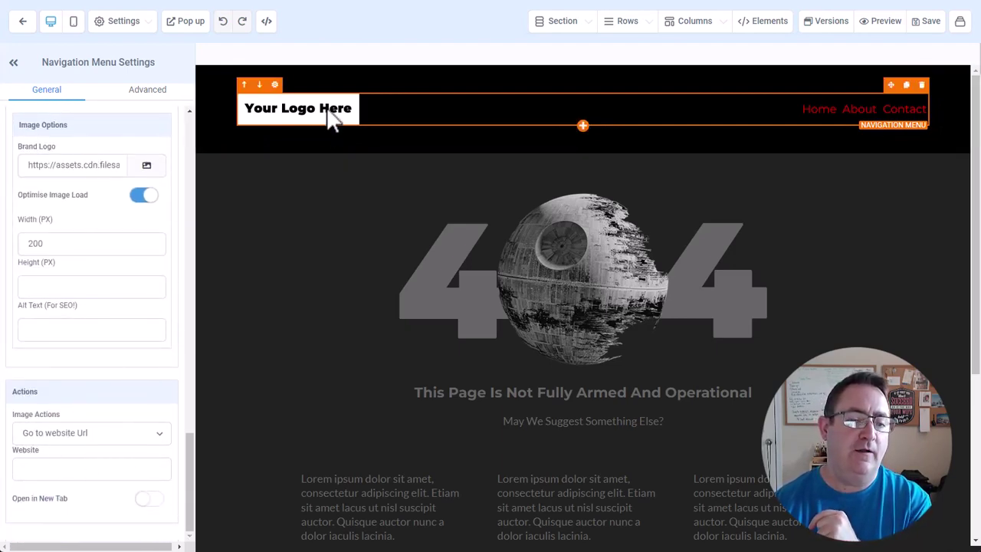
click(29, 472)
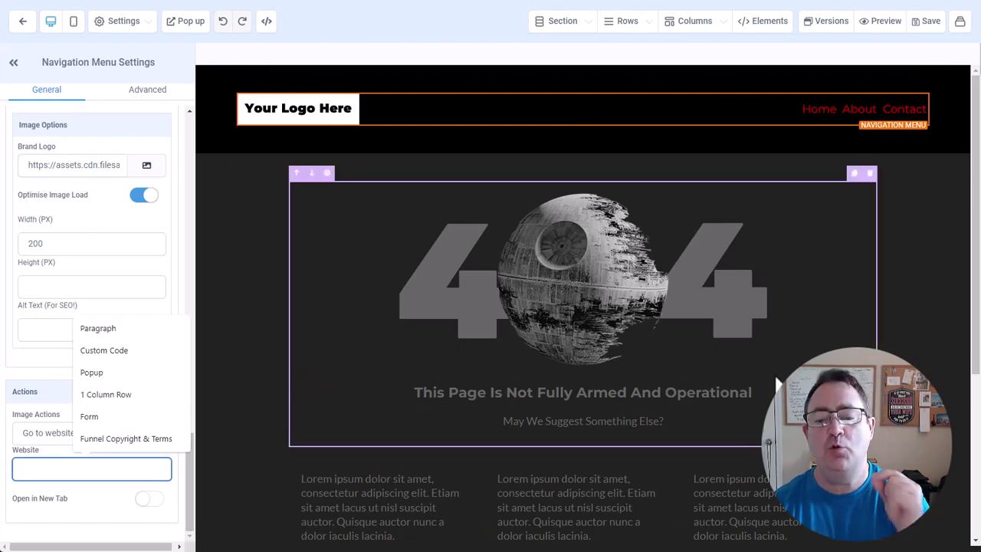
- Examine the Death Star 404 page from its header and option buttons down to the copyright footer
scroll(766, 319, down, 3)
scroll(711, 383, up, 3)
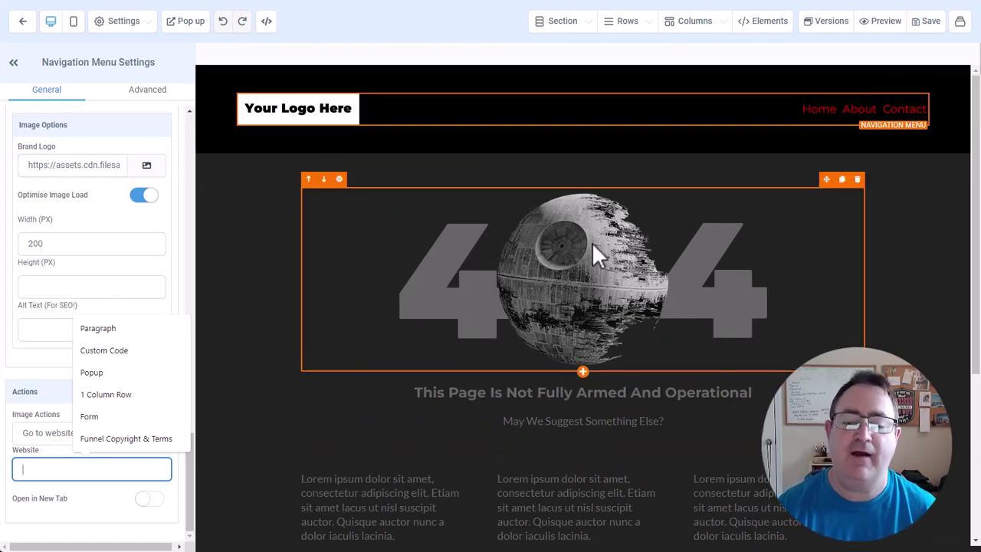
scroll(682, 367, down, 3)
scroll(582, 398, up, 3)
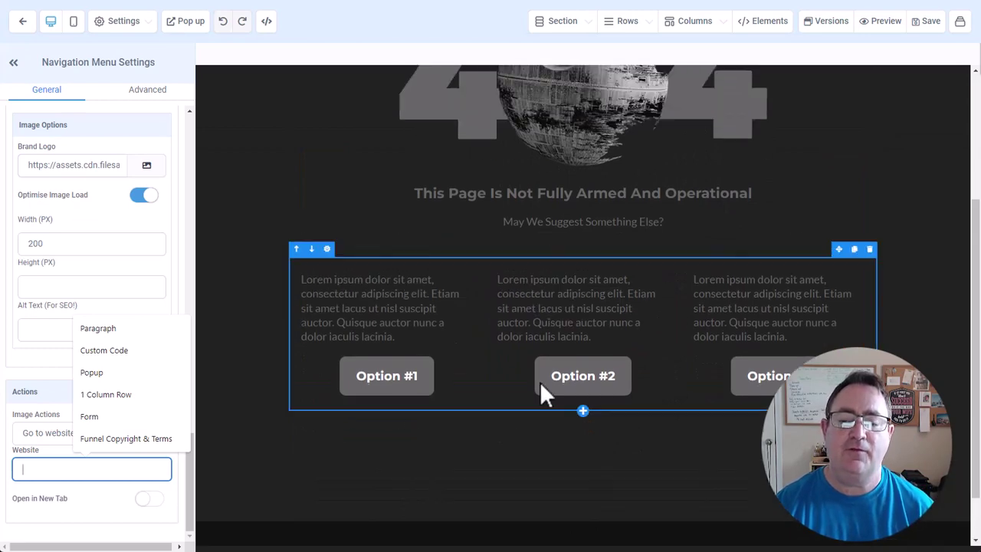
scroll(555, 417, down, 3)
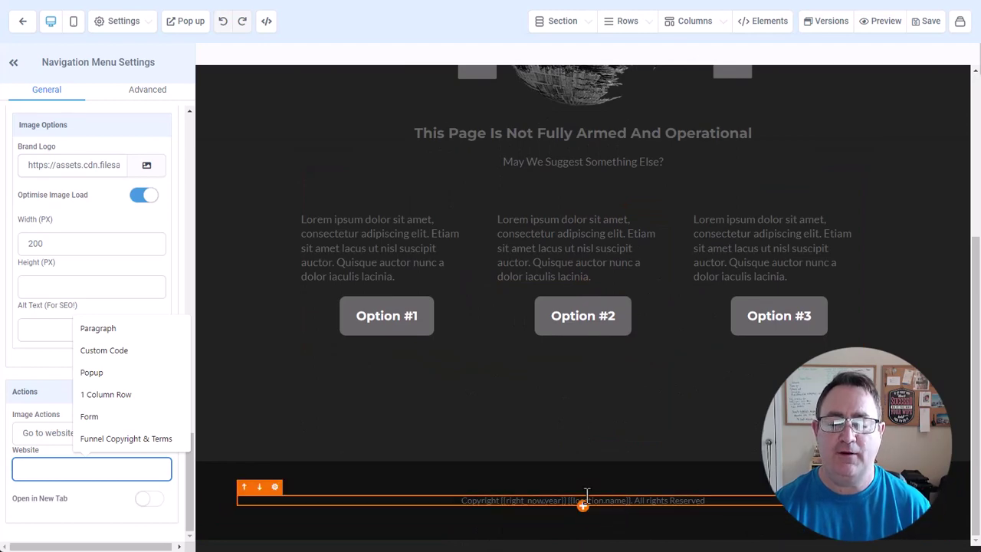
scroll(755, 449, up, 3)
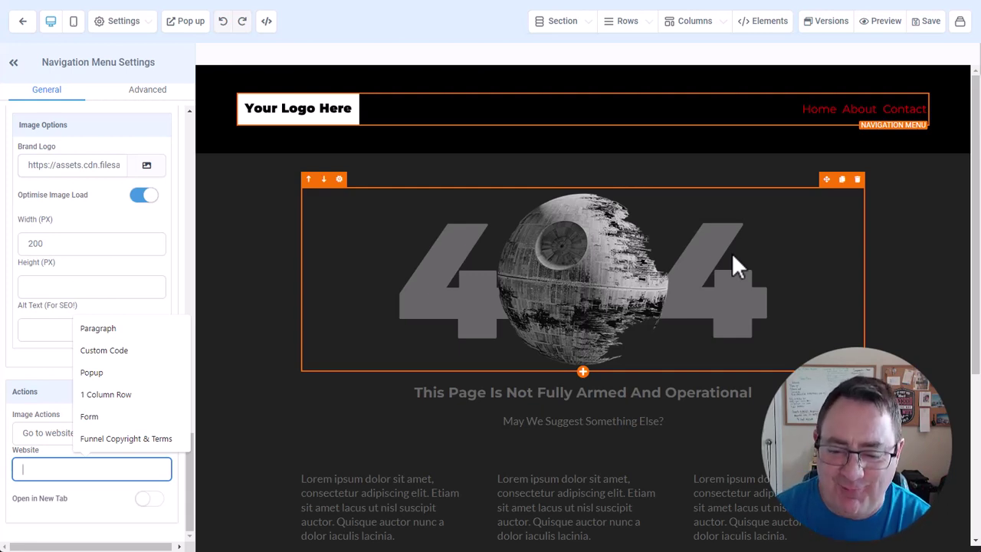
- Bring up the stormtrooper 404 page in the editor and look over its headline and suggestion section
click(959, 23)
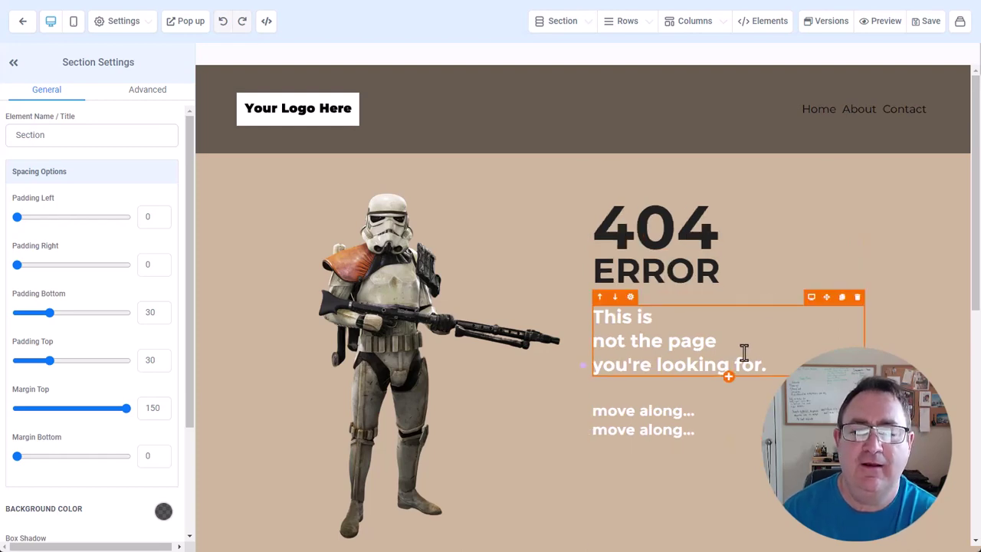
scroll(790, 282, down, 2)
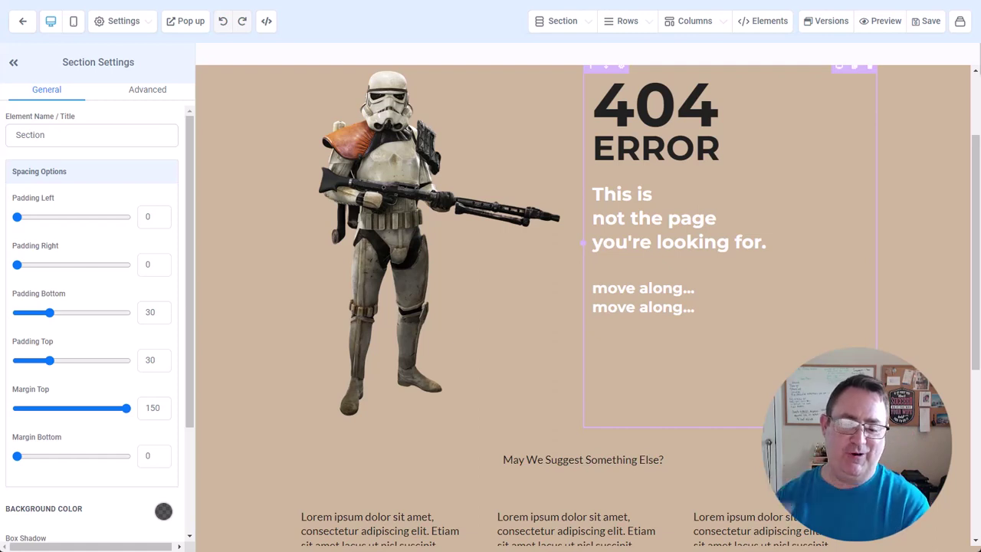
scroll(659, 157, up, 2)
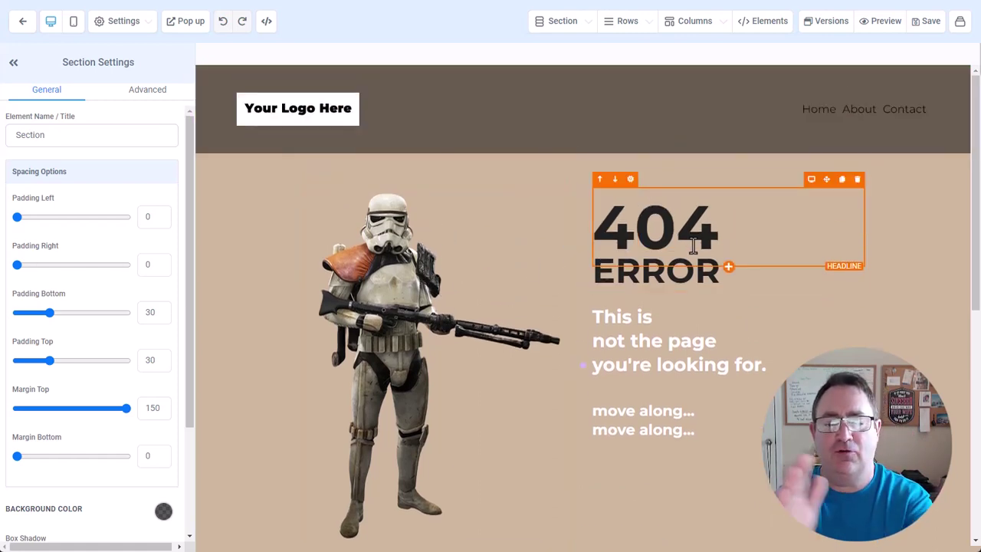
- Switch the stormtrooper page to mobile view and check how its image and headlines are laid out
click(73, 23)
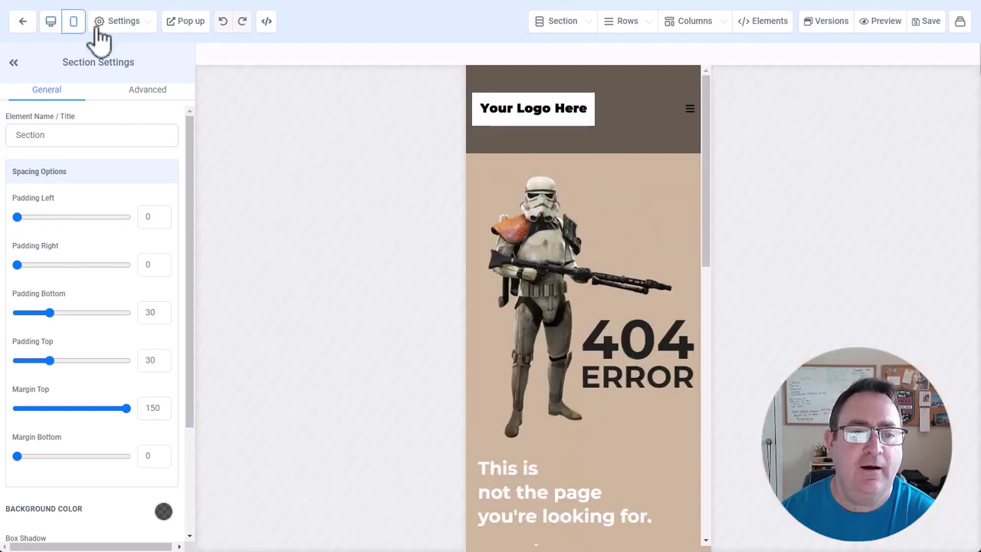
scroll(610, 281, down, 1)
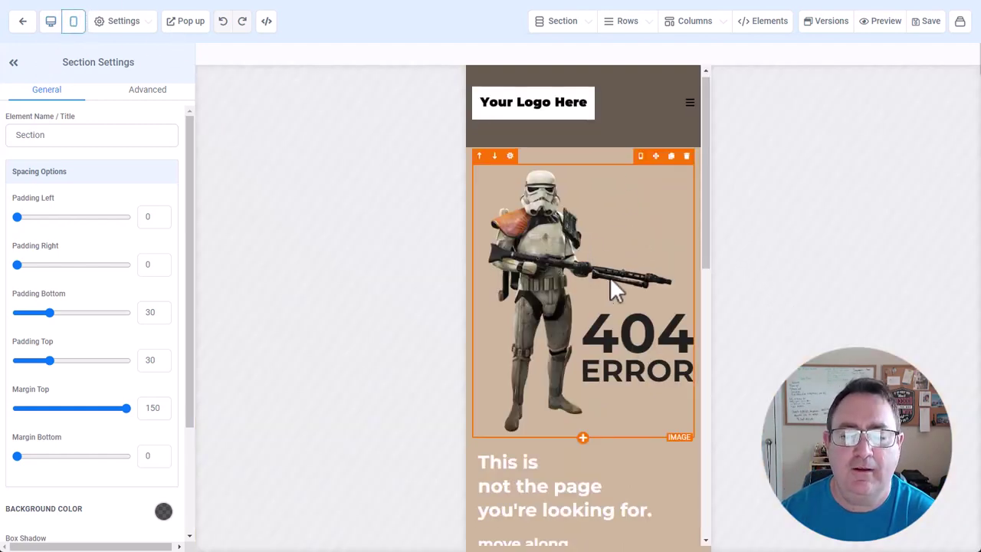
scroll(611, 281, down, 4)
scroll(580, 208, up, 3)
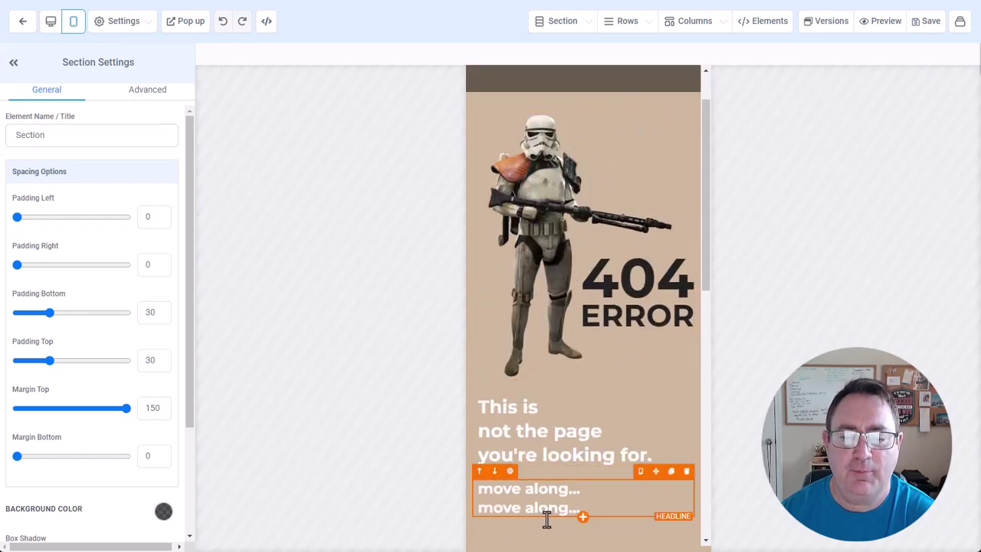
scroll(544, 355, down, 2)
scroll(580, 350, up, 3)
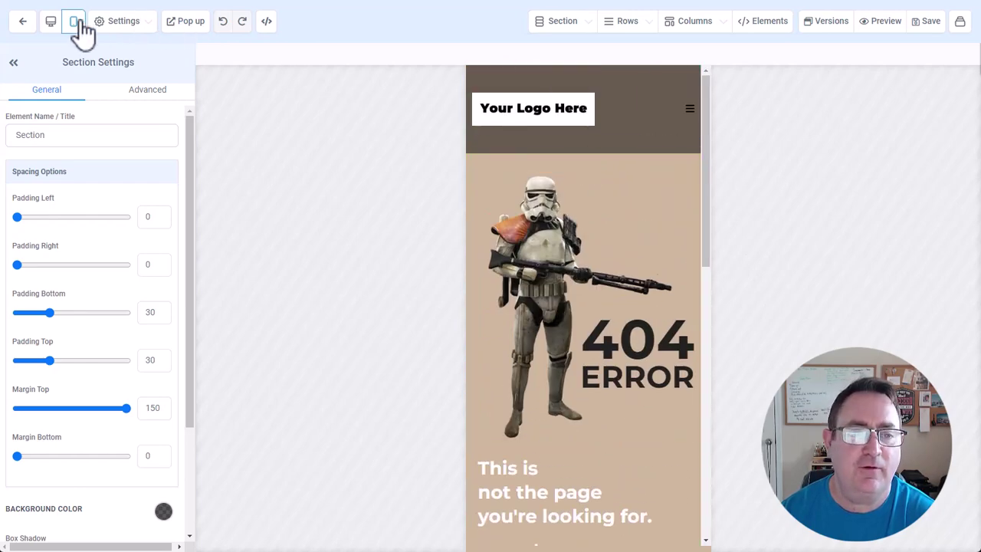
- Return to desktop view and open a live preview of the stormtrooper 404 page
click(52, 21)
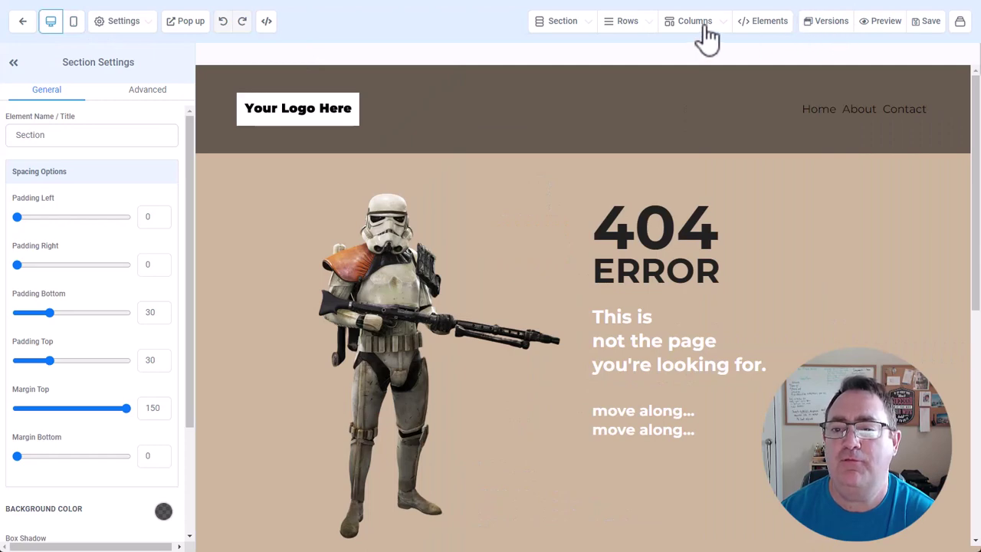
click(868, 24)
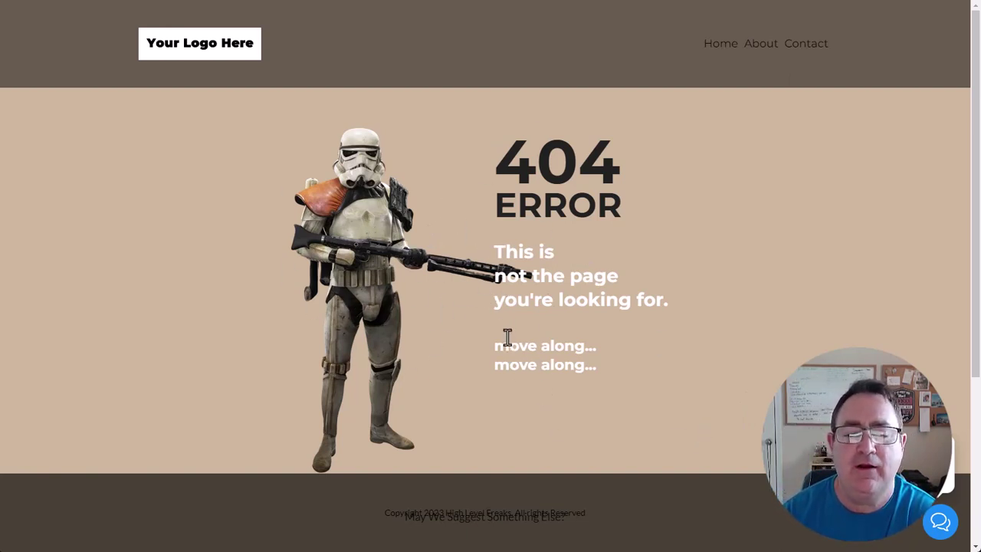
- Review the stormtrooper 404 preview at desktop width and in the iPhone 12 Pro view, down to its option buttons and back
scroll(525, 402, down, 3)
scroll(429, 300, up, 3)
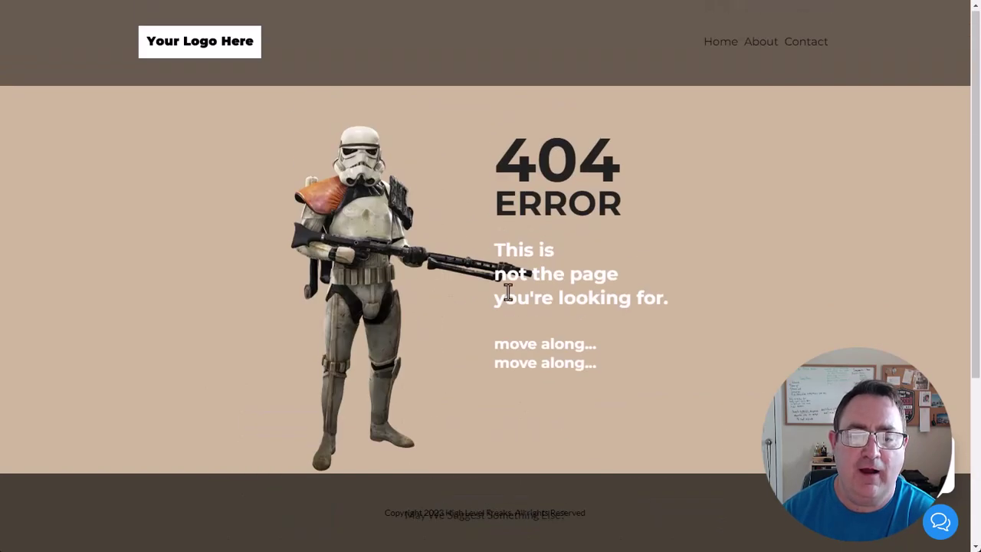
scroll(507, 292, down, 3)
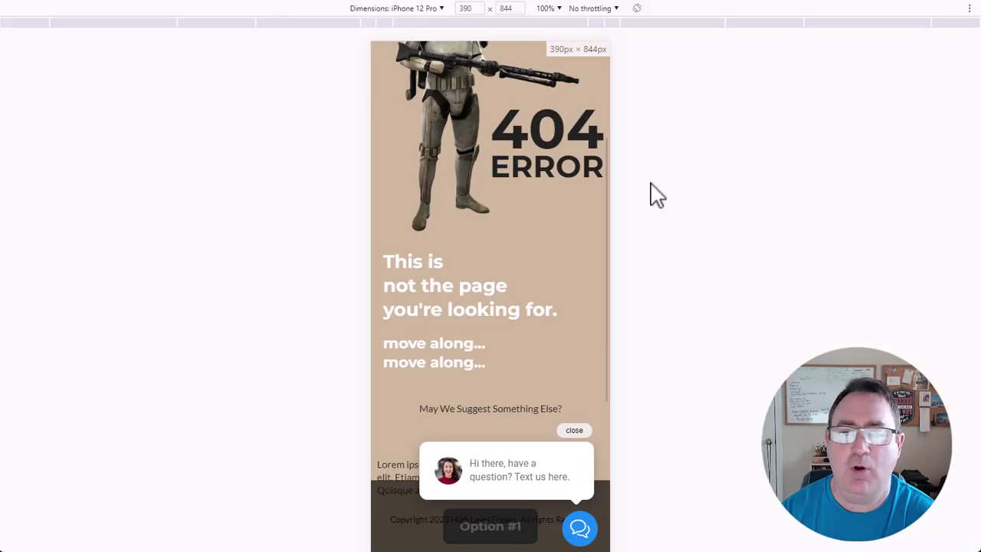
scroll(473, 214, down, 2)
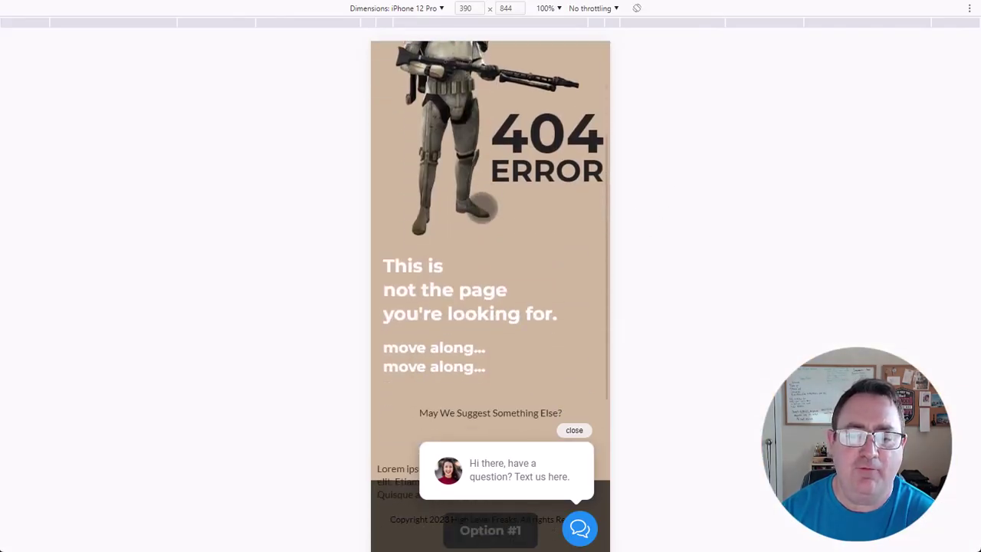
scroll(472, 215, down, 3)
scroll(471, 180, down, 1)
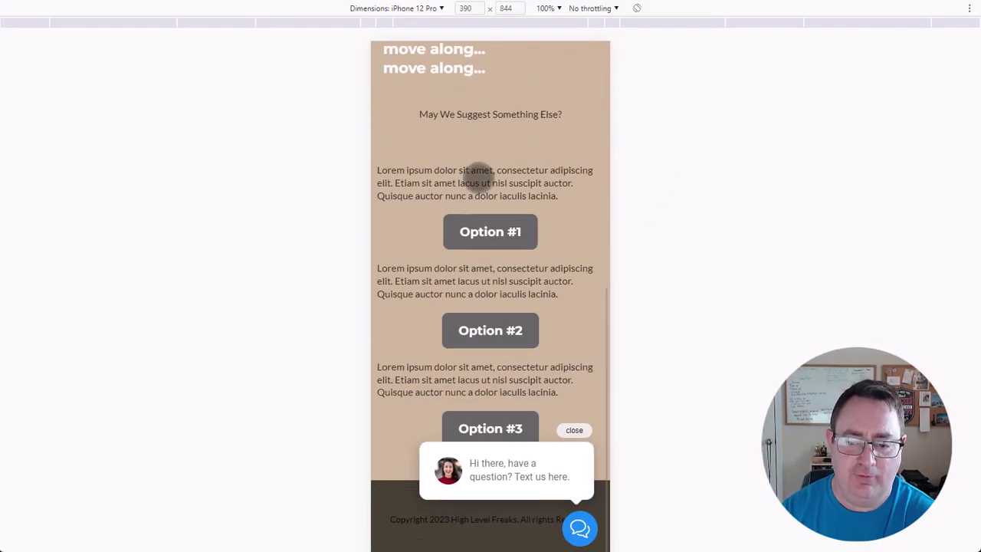
scroll(474, 280, up, 6)
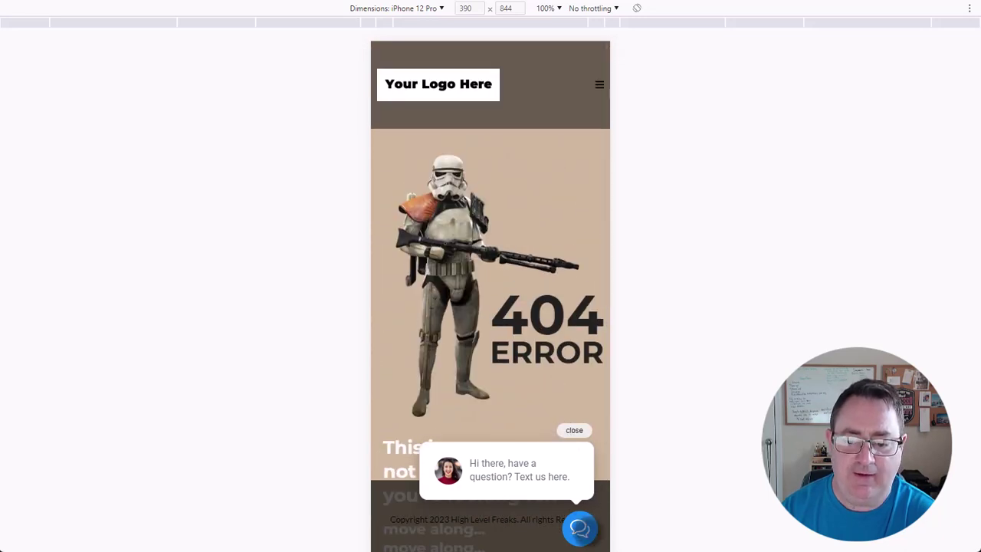
- Open and close the chat widget in the mobile preview, and return the page to desktop width without the developer tools
click(580, 529)
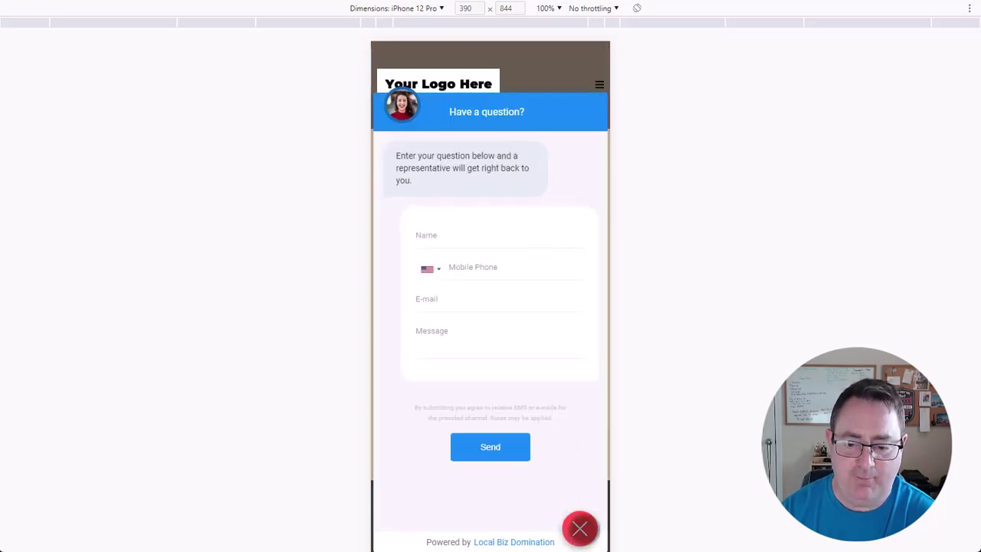
click(579, 529)
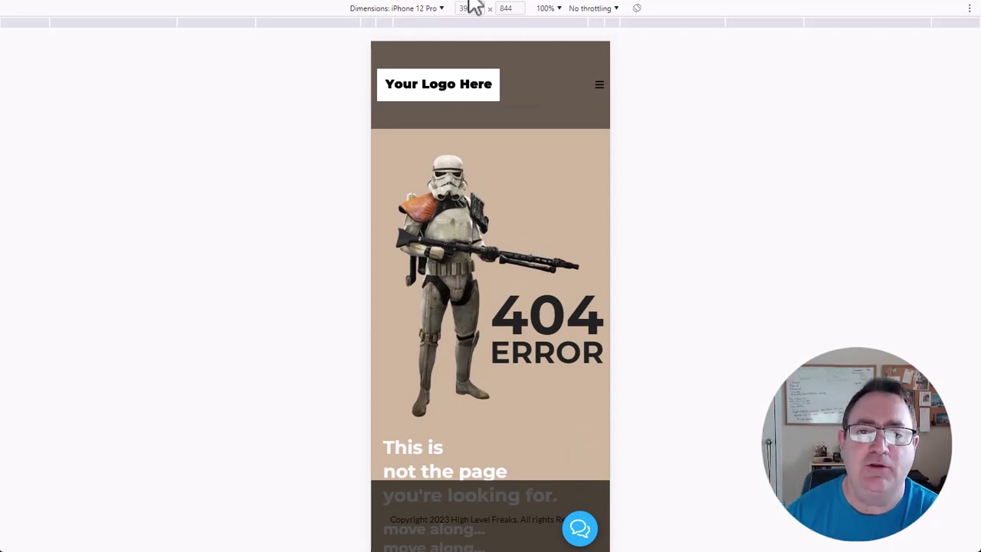
key(ctrl+shift+m)
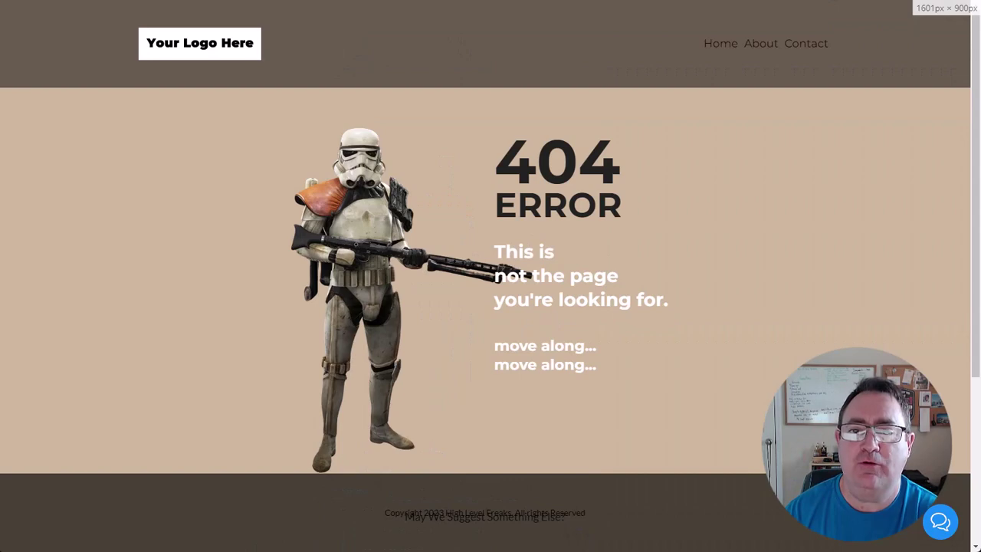
key(F12)
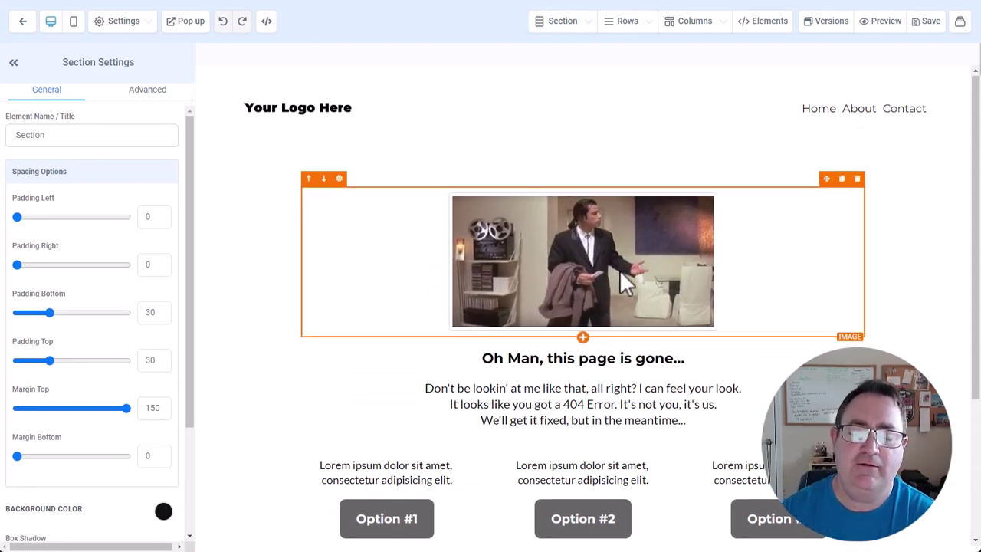
- Examine the 404-03 page in the editor, covering its animated image, the paragraph under the headline, and the option buttons
scroll(622, 275, down, 2)
scroll(639, 192, up, 2)
scroll(718, 278, down, 2)
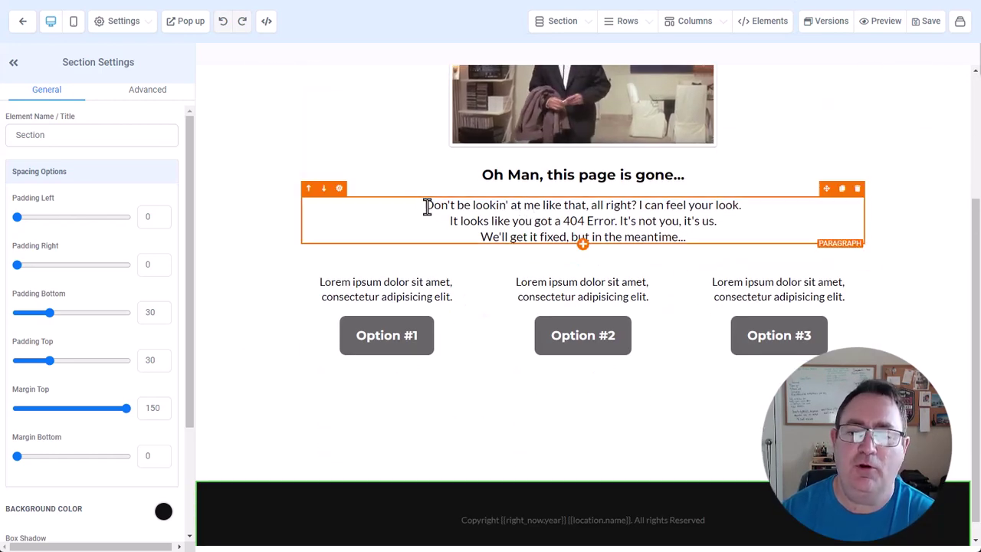
drag(426, 206, 721, 201)
click(588, 205)
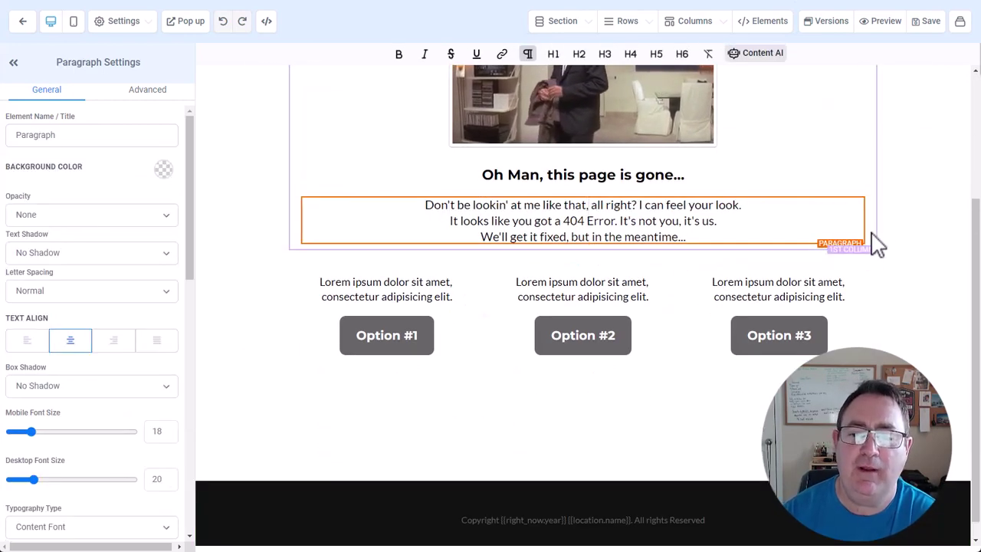
scroll(891, 226, up, 2)
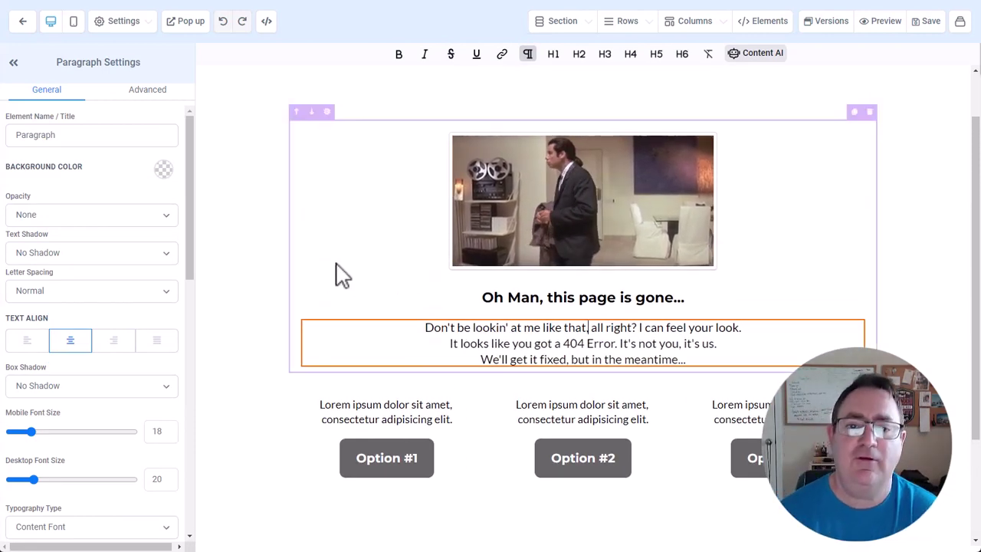
scroll(339, 273, up, 1)
scroll(636, 184, down, 3)
scroll(690, 207, up, 3)
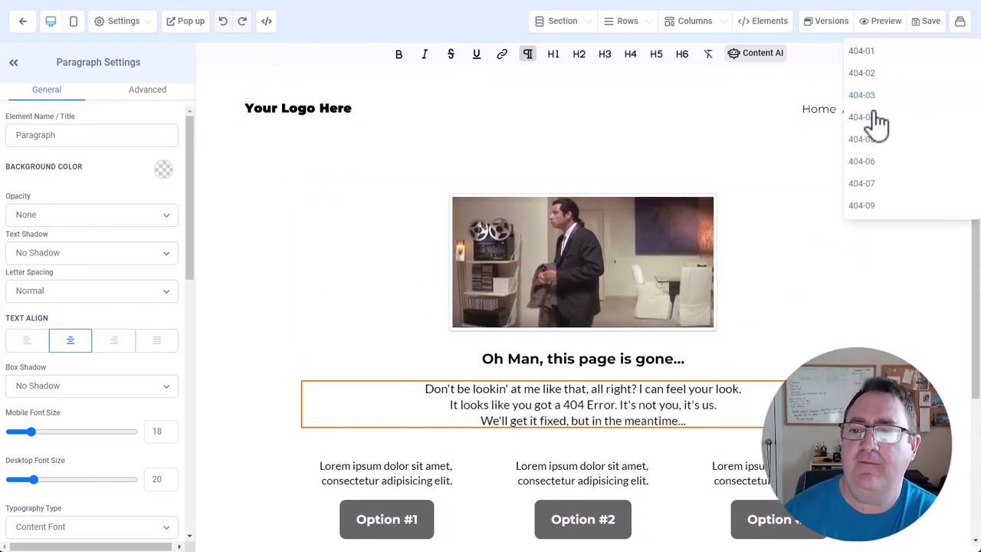
- Bring up the 404-04 page in the editor and look over its illustration, headline text and green option buttons
click(873, 130)
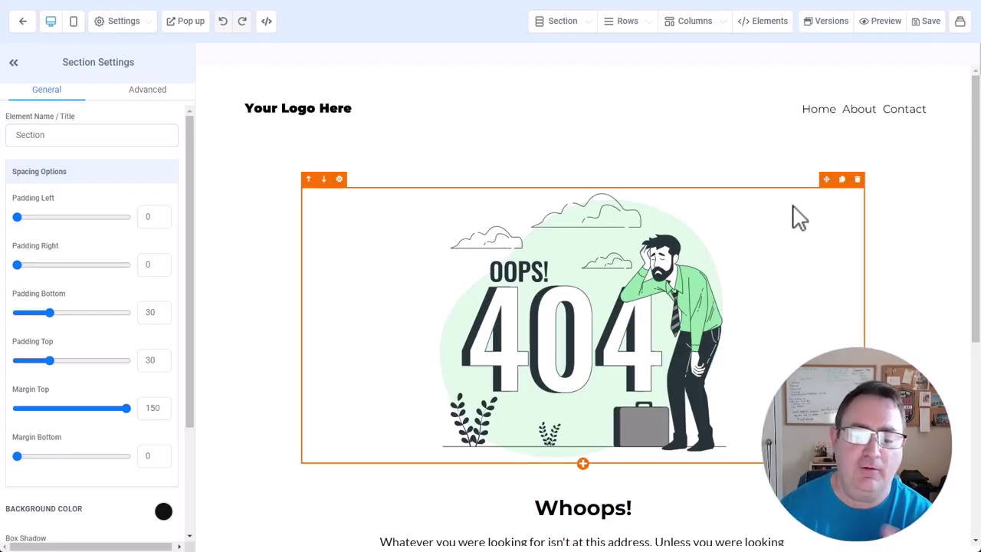
scroll(799, 217, down, 3)
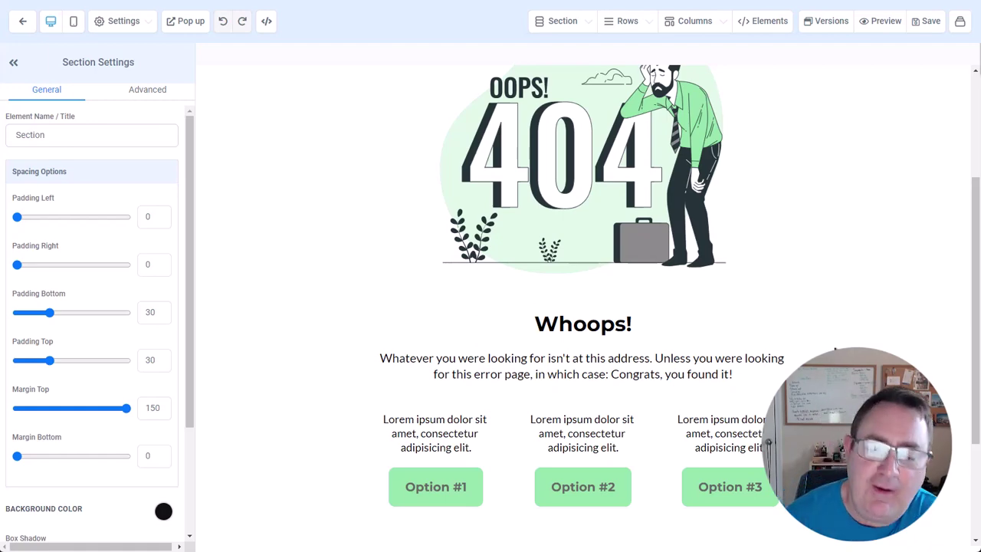
scroll(875, 285, up, 3)
scroll(431, 214, down, 3)
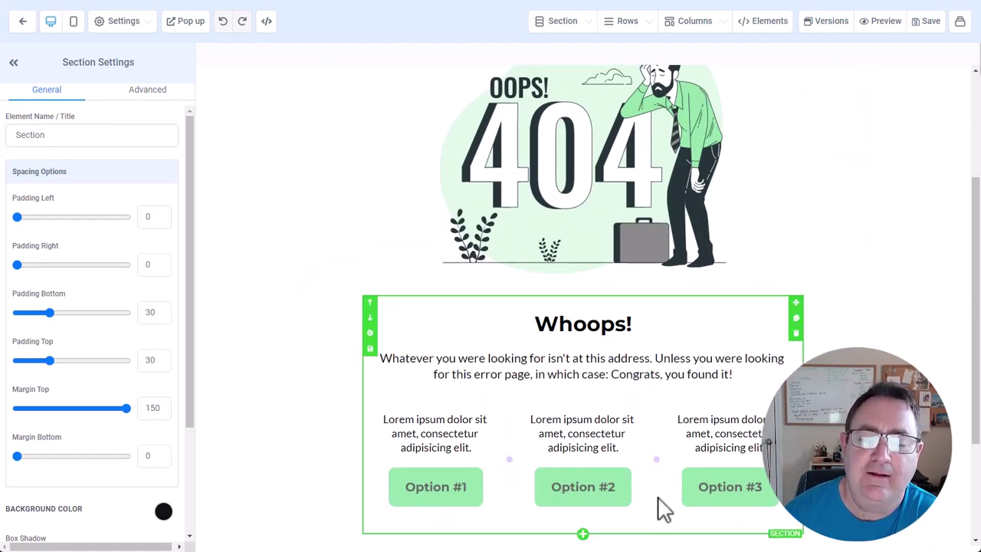
scroll(422, 179, up, 3)
scroll(674, 253, down, 3)
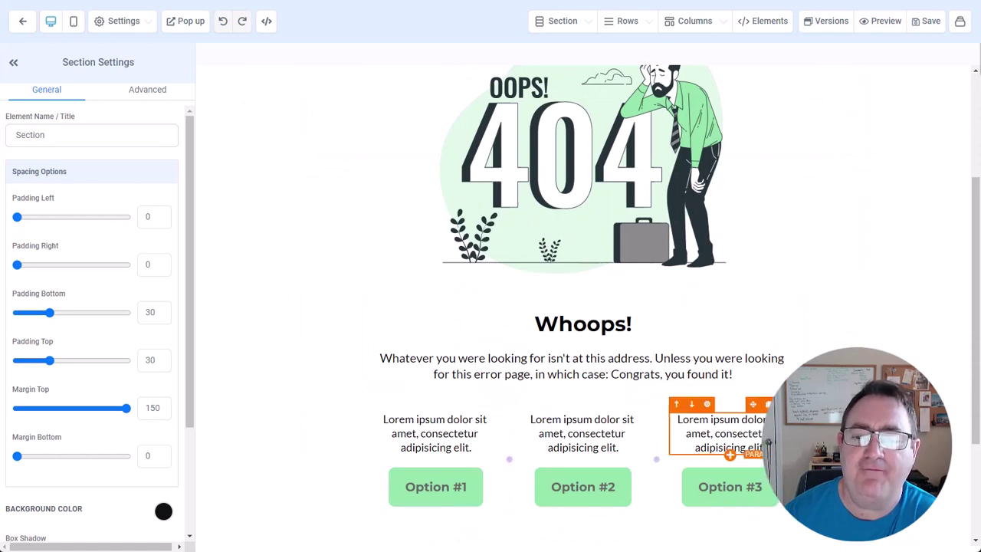
scroll(823, 339, up, 3)
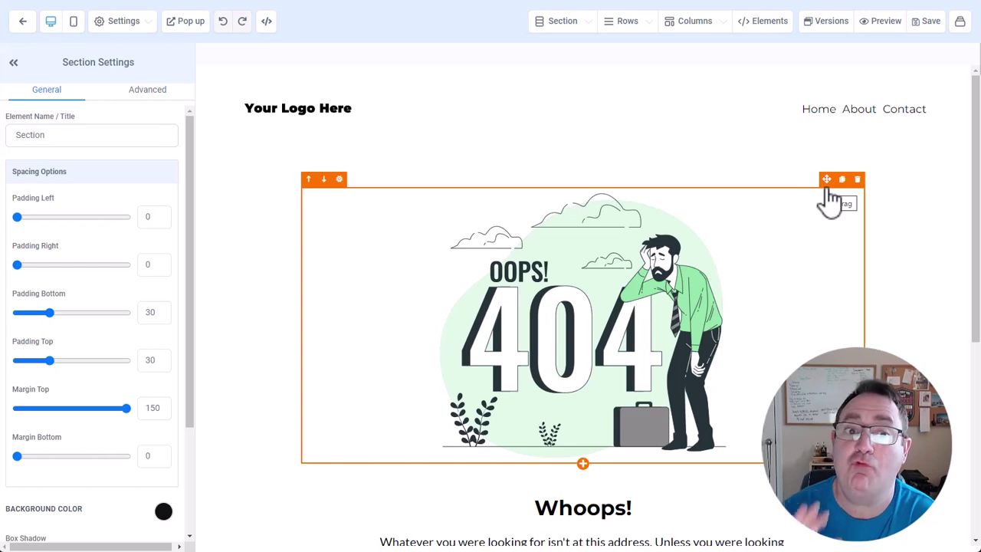
- Switch to the 404-05 page and examine it from the header and illustration down to the option buttons and footer
click(959, 23)
click(864, 136)
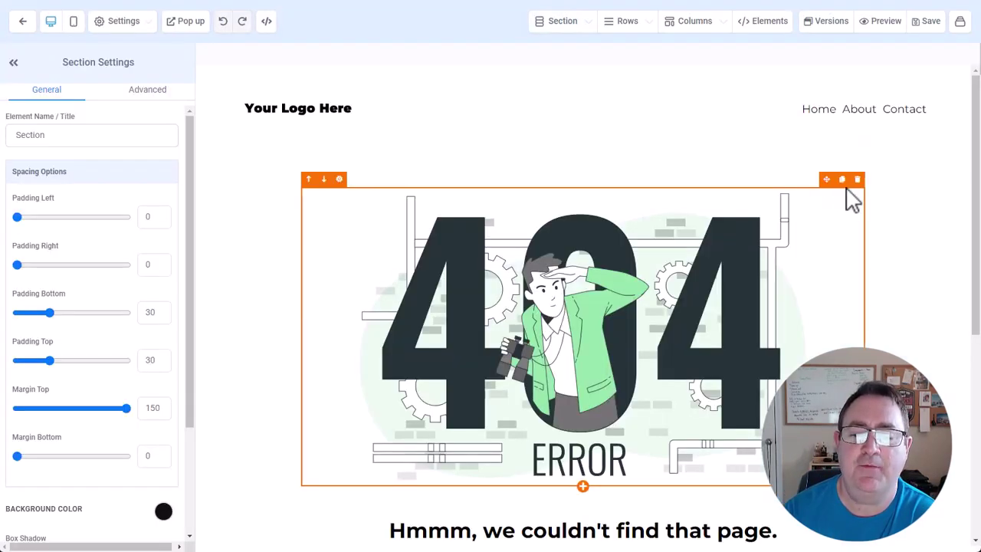
scroll(852, 201, down, 2)
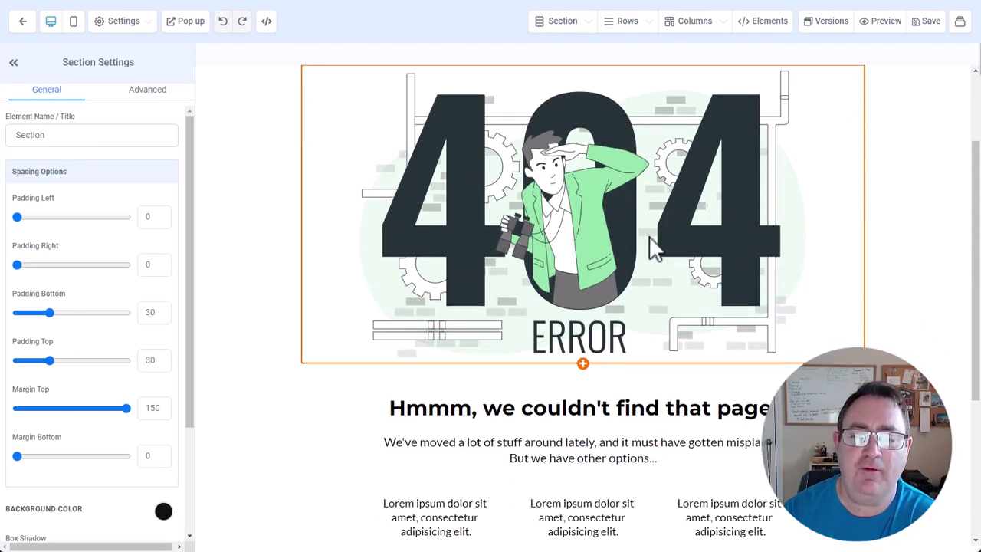
scroll(850, 297, up, 1)
scroll(831, 299, down, 2)
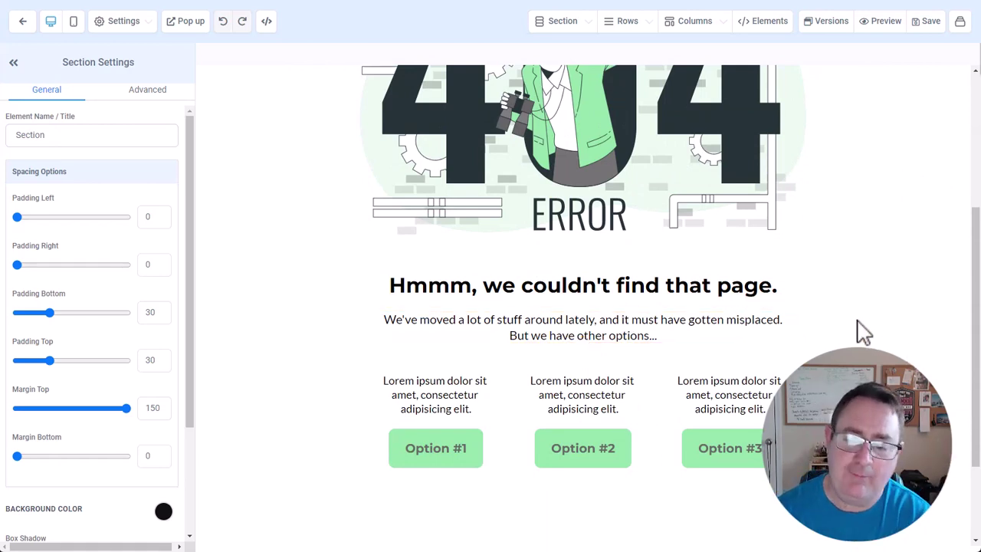
scroll(843, 325, down, 2)
scroll(832, 314, up, 2)
scroll(766, 314, down, 2)
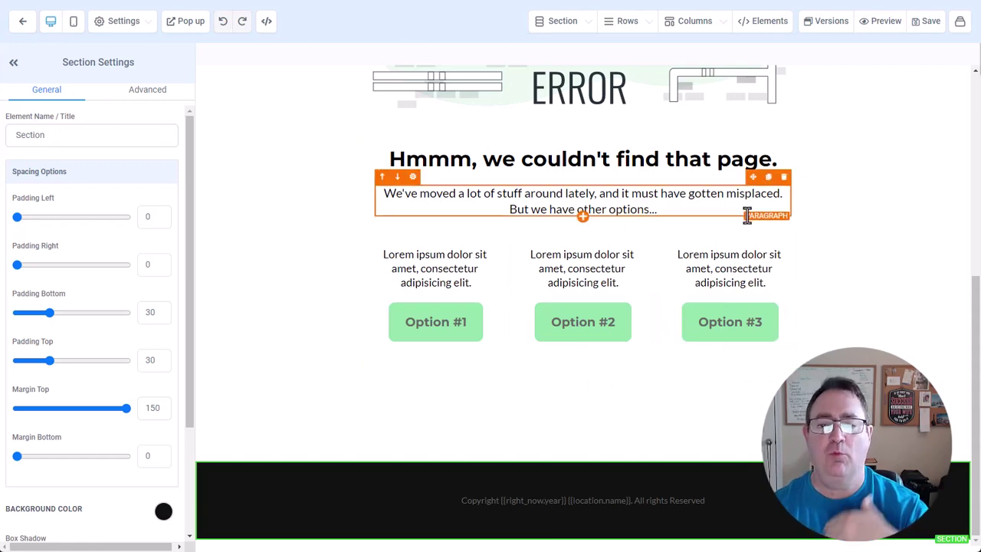
scroll(766, 268, up, 3)
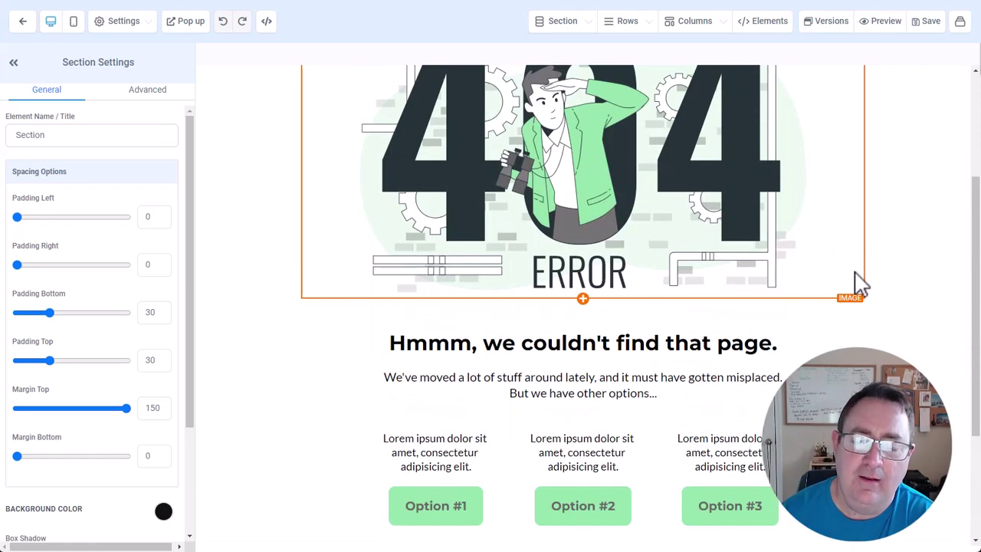
scroll(871, 284, up, 3)
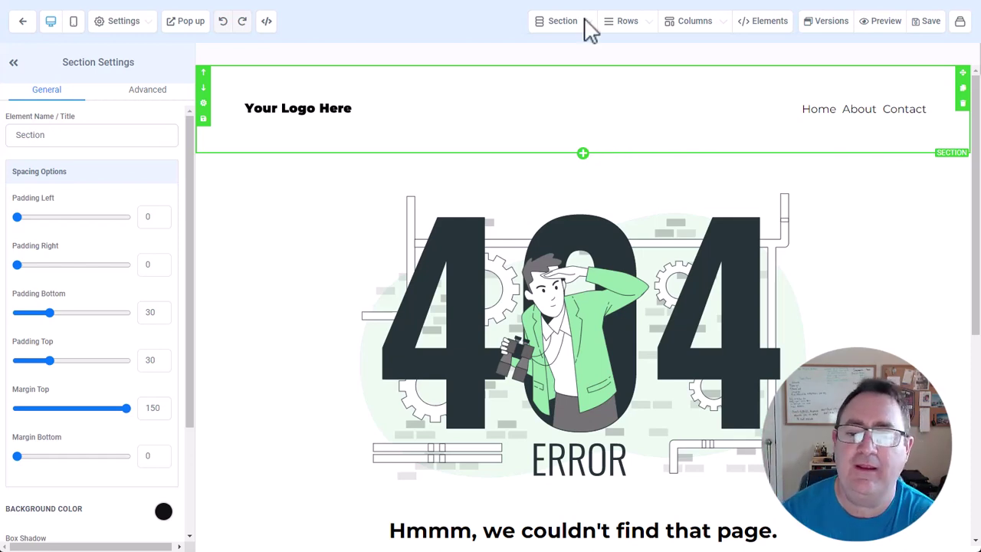
- Switch to the 404-06 page and look over its red illustration, bad-link message and option buttons
click(961, 28)
click(884, 161)
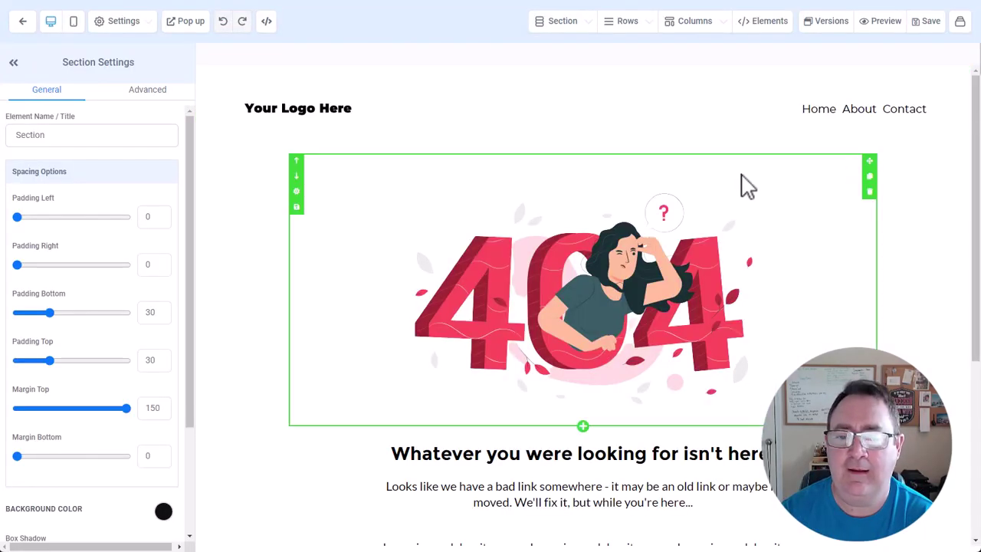
scroll(724, 202, down, 3)
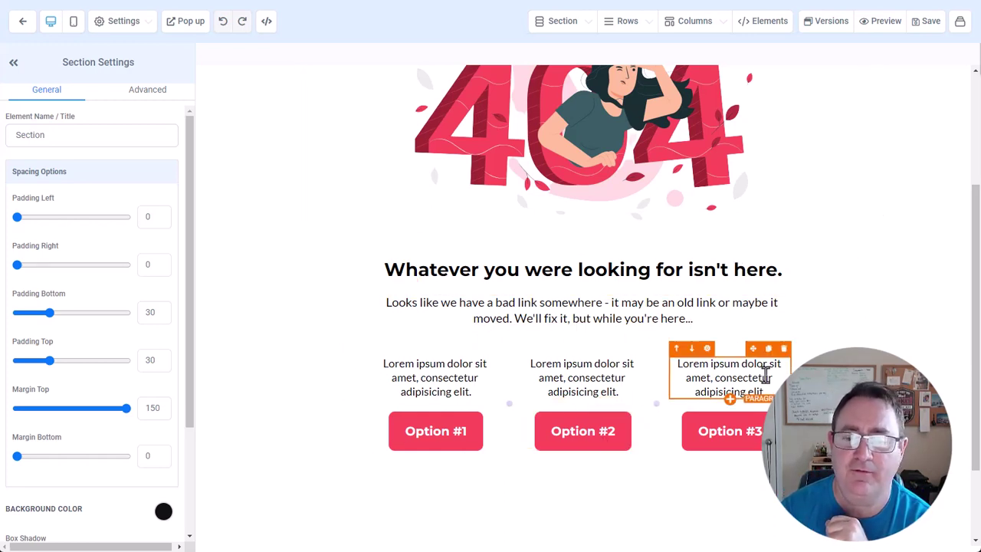
- Switch to the 404-07 page and review its two-column headline and illustration, plus the blue option buttons below
click(957, 23)
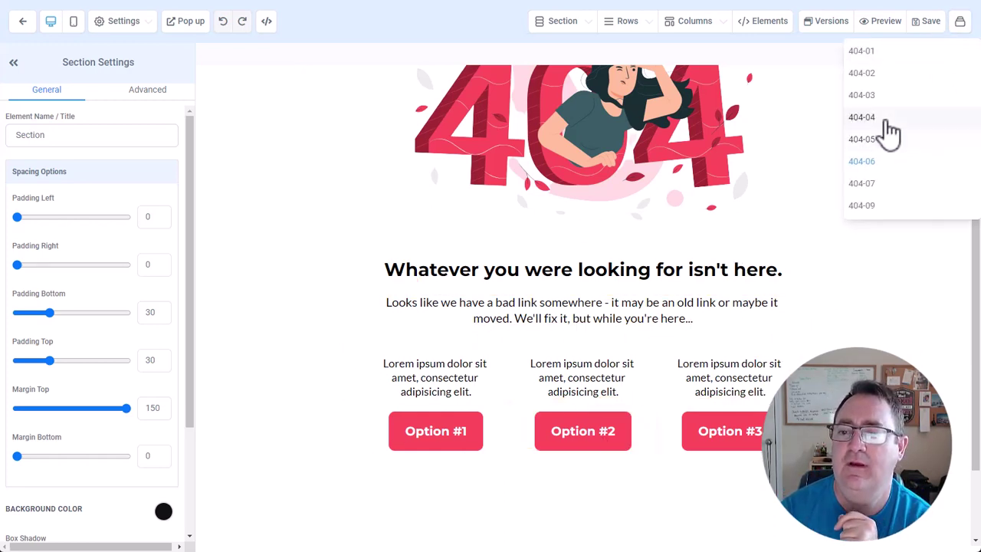
click(853, 187)
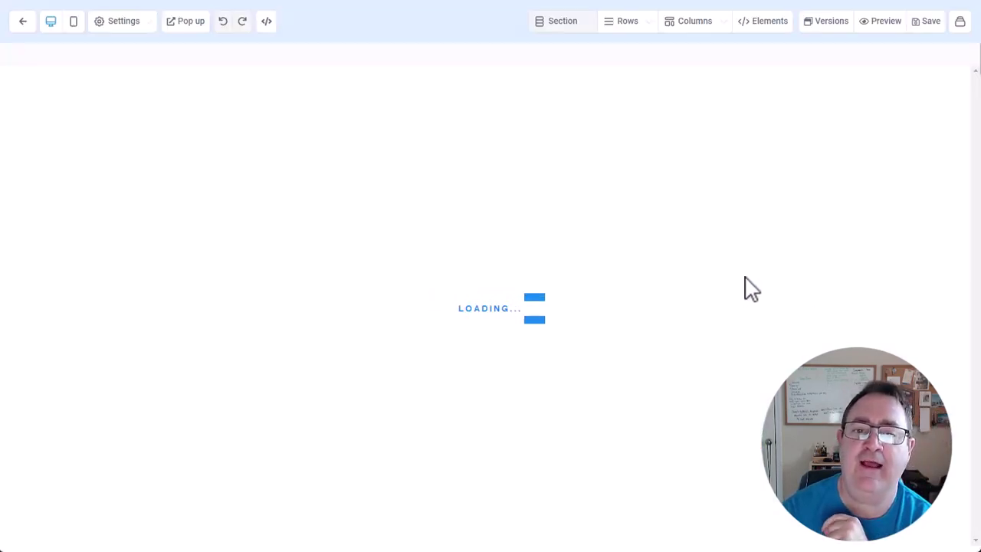
scroll(804, 299, down, 2)
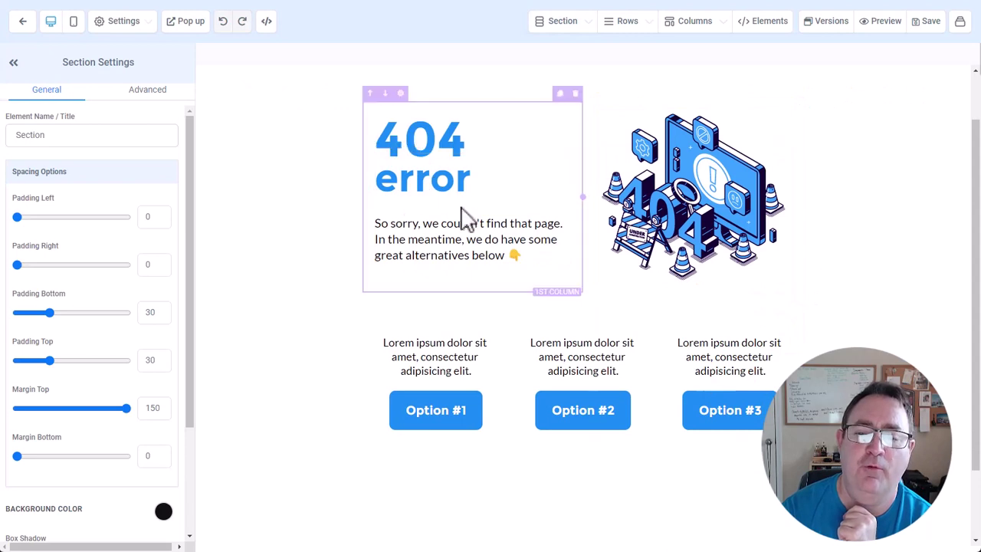
scroll(728, 325, up, 2)
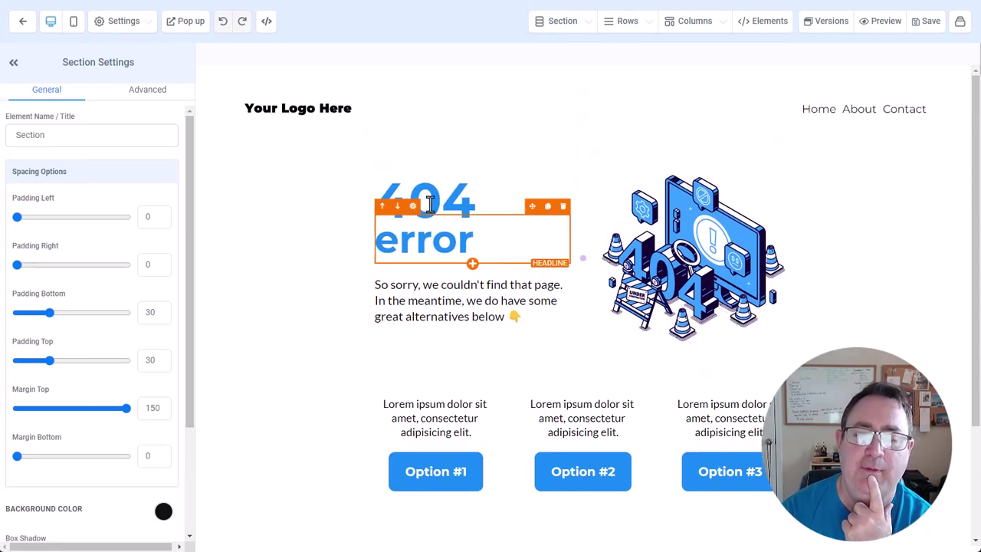
scroll(394, 420, down, 2)
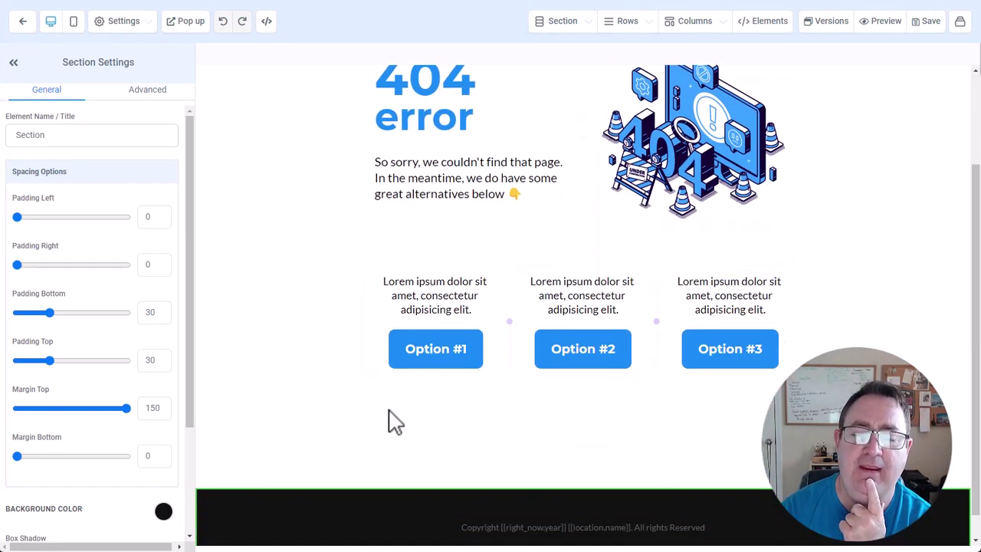
- Switch to the 404-09 page and look over its robot illustration, error headline and yellow option buttons
click(959, 23)
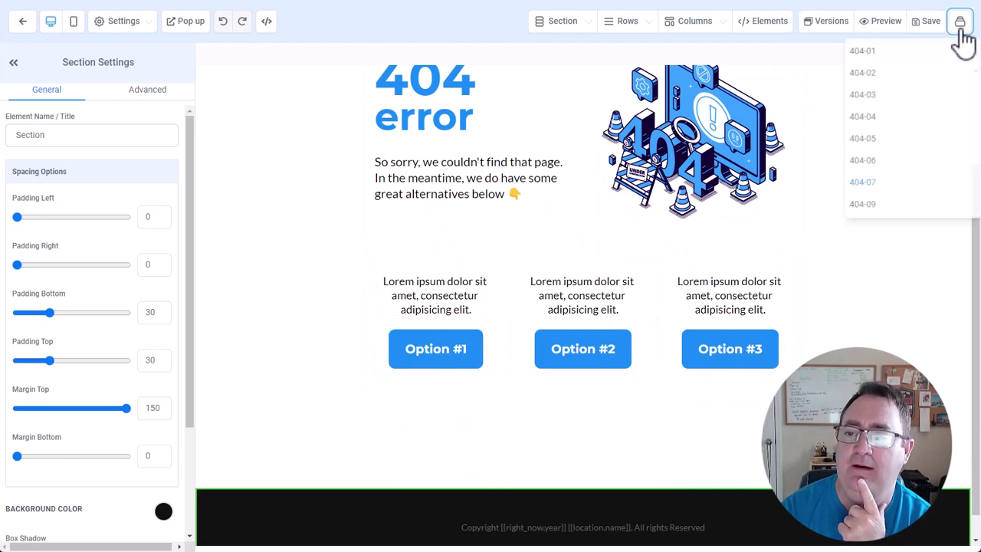
click(878, 207)
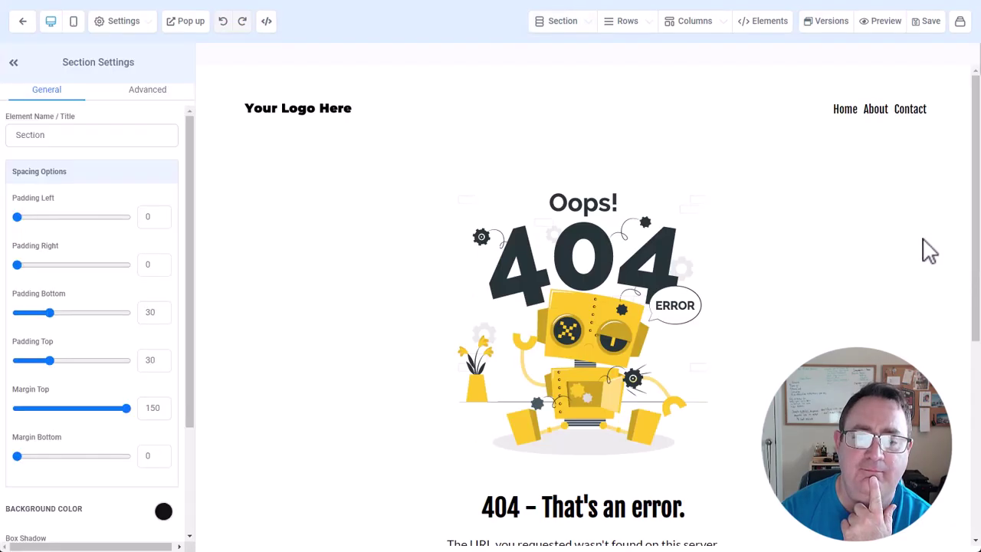
scroll(881, 249, down, 2)
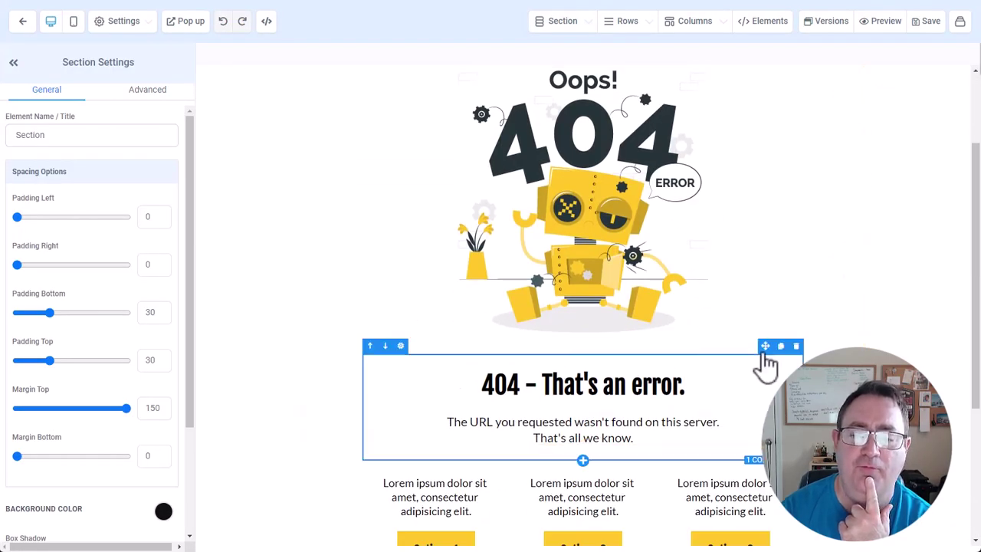
scroll(773, 360, down, 3)
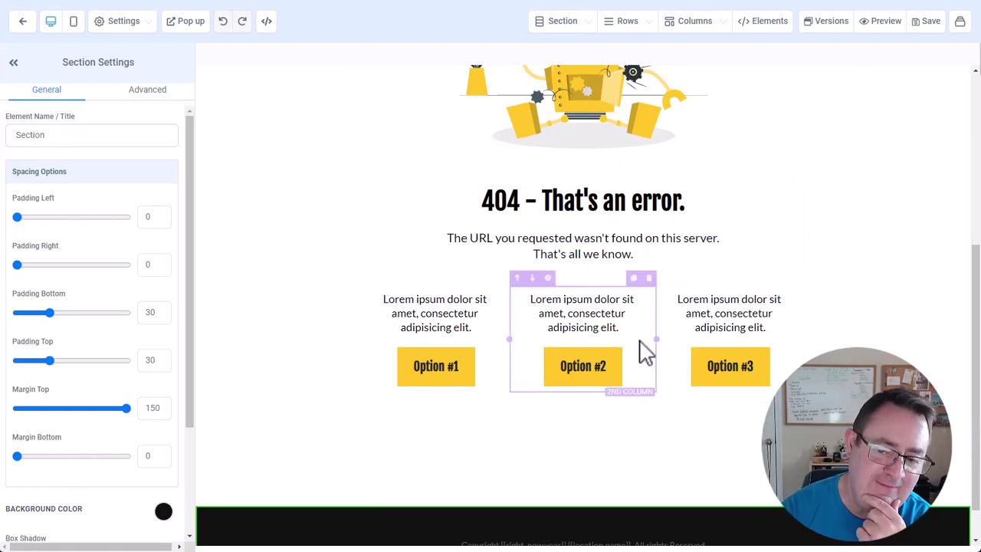
- Review the 404-09 layout again, from the logo header and robot image down to the three option columns
scroll(685, 346, up, 3)
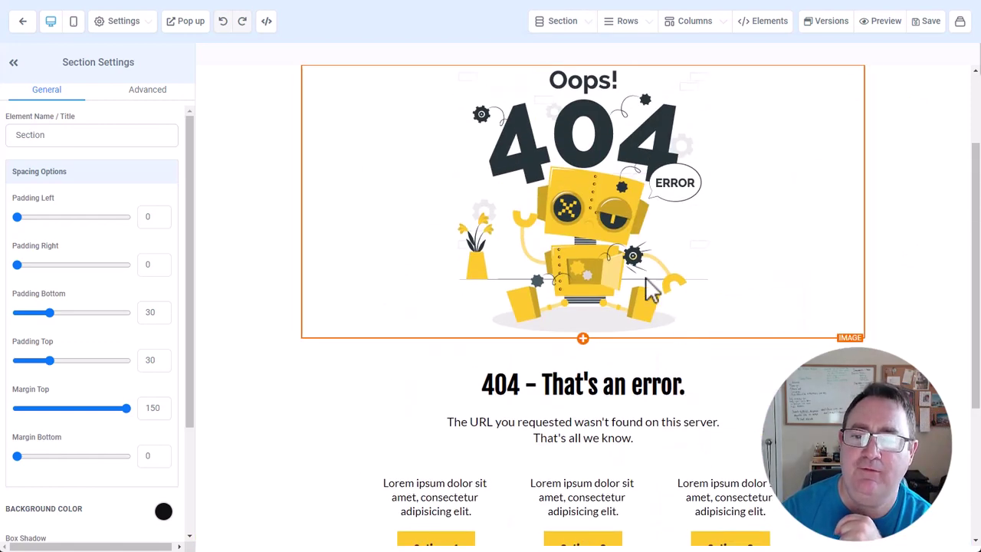
scroll(650, 264, down, 2)
scroll(633, 313, up, 3)
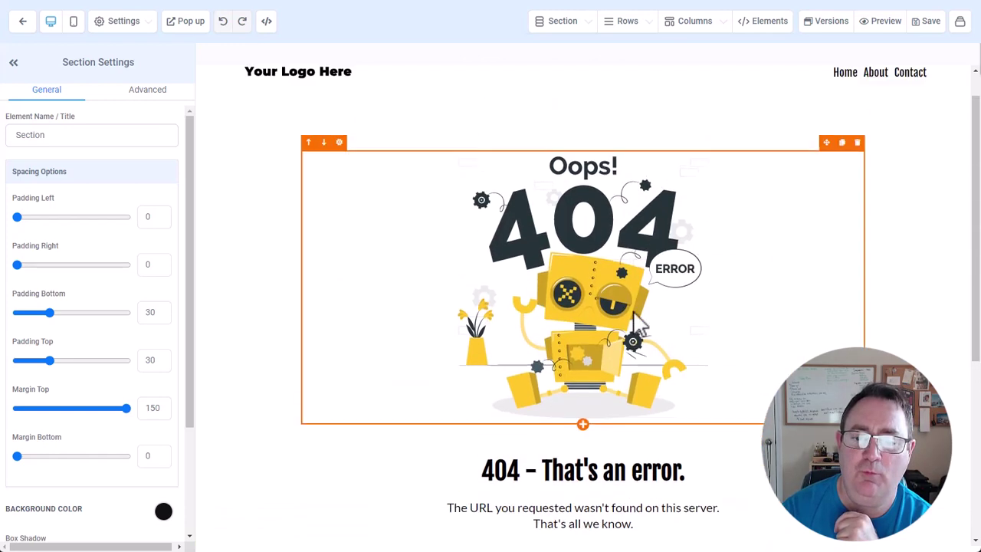
scroll(643, 291, down, 2)
scroll(606, 192, up, 1)
scroll(567, 230, down, 3)
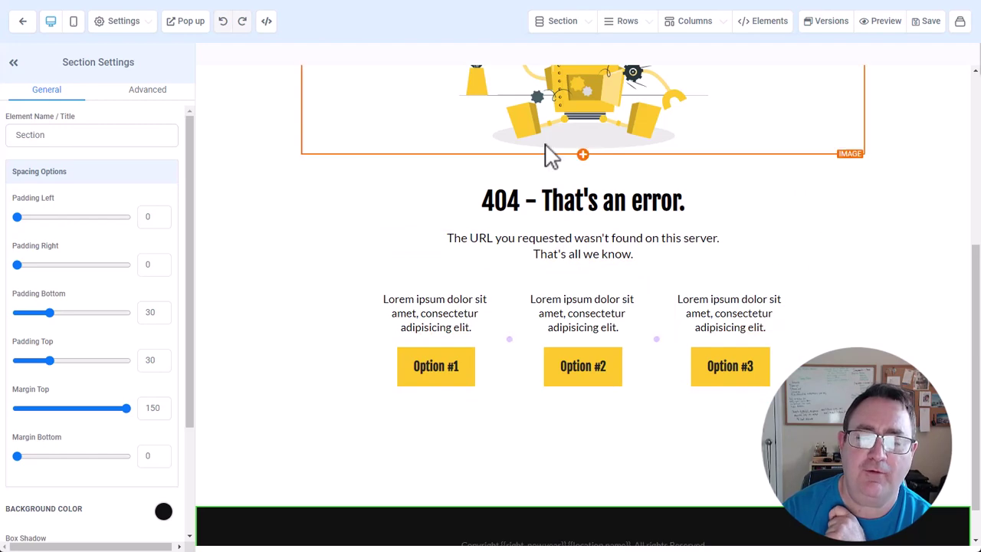
scroll(834, 317, up, 5)
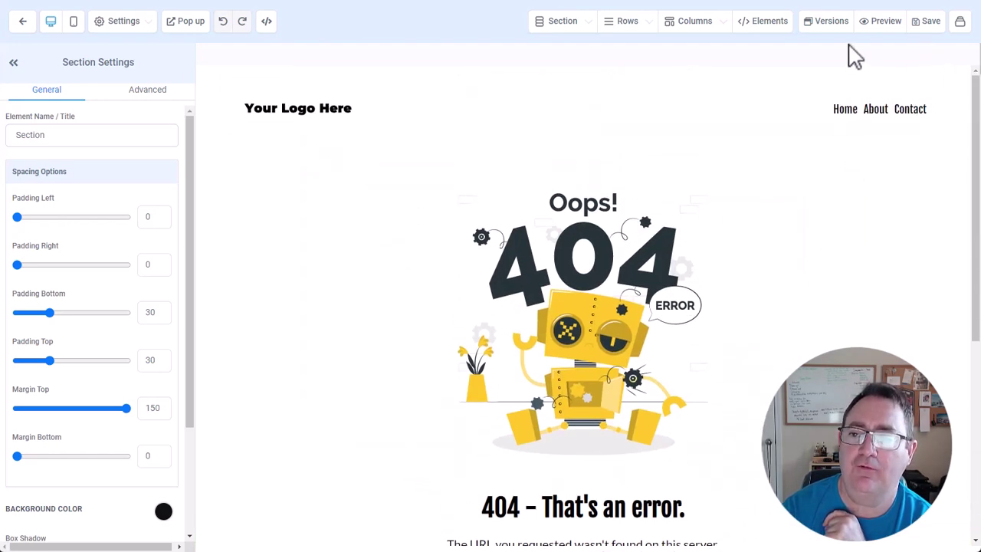
- Return from the page editor to the funnel's step list and select the 404-01 step
click(25, 29)
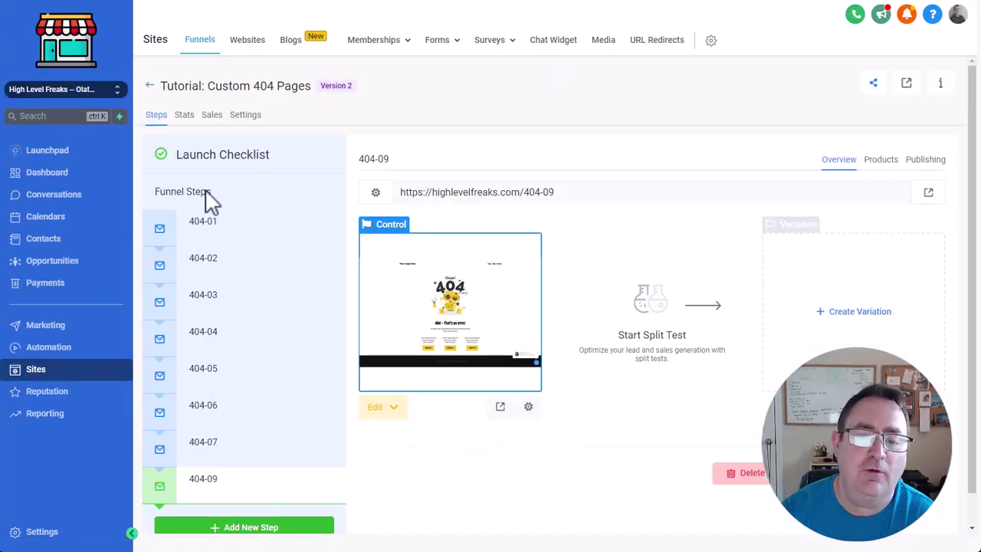
click(223, 224)
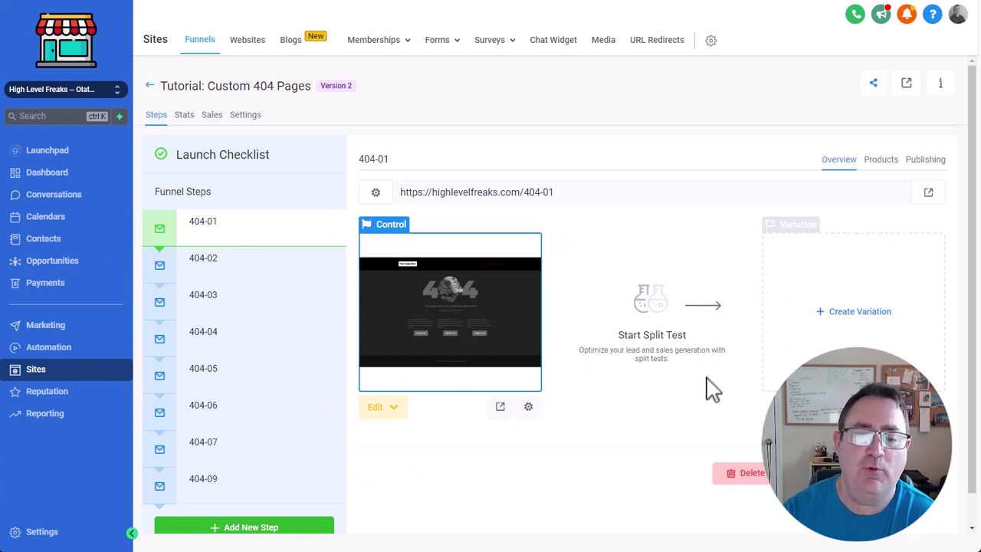
- Go to the account's domain settings and open highlevelfreaks.com for editing
click(17, 531)
scroll(55, 259, down, 1)
scroll(54, 260, down, 1)
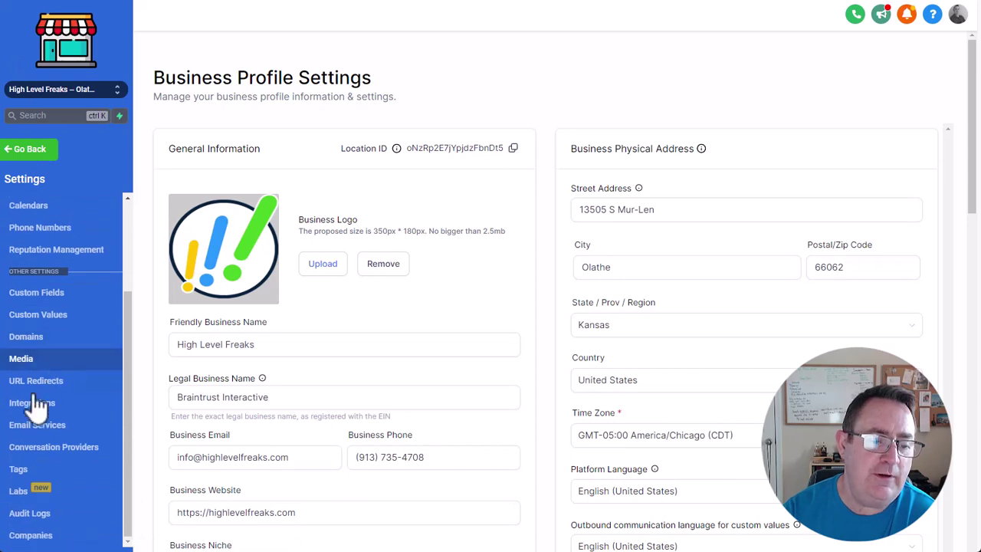
click(35, 338)
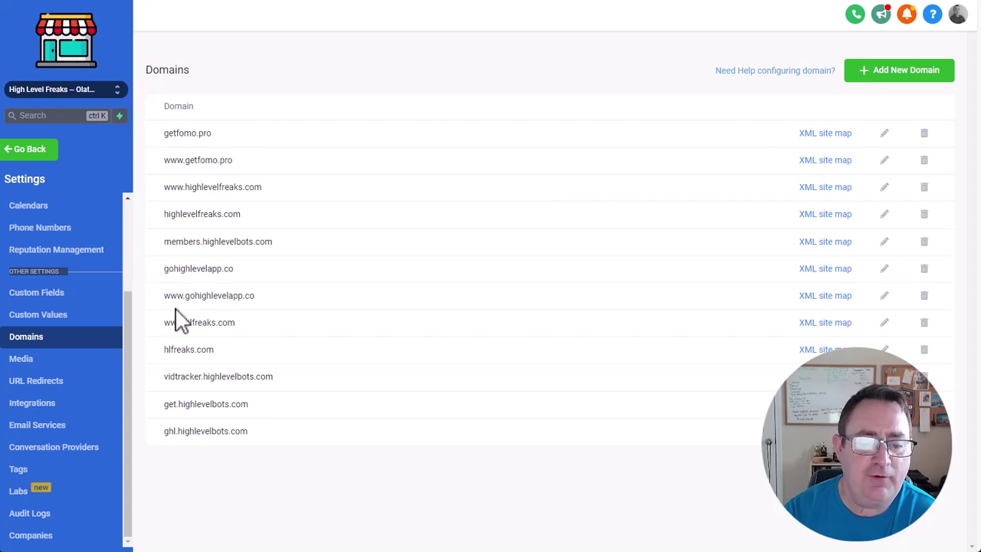
drag(175, 214, 277, 223)
click(883, 219)
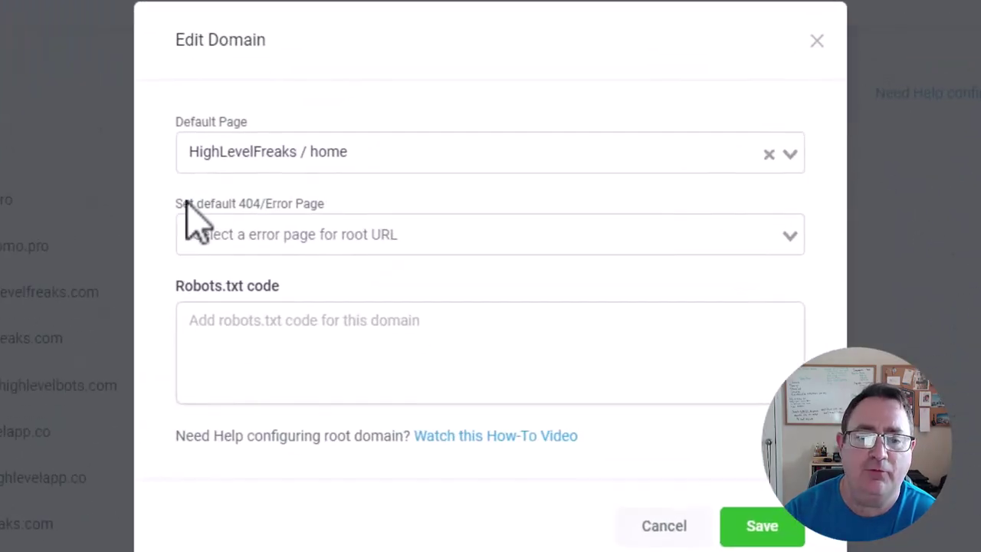
- Set the domain's default 404/error page to "Tutorial: Custom 404 Pages / 404-01" and save
drag(177, 203, 330, 209)
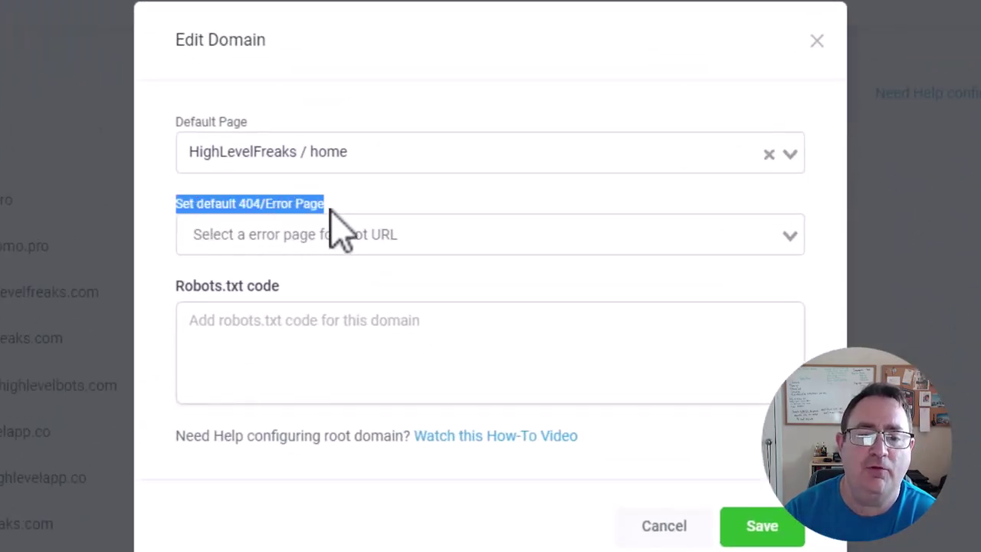
click(405, 233)
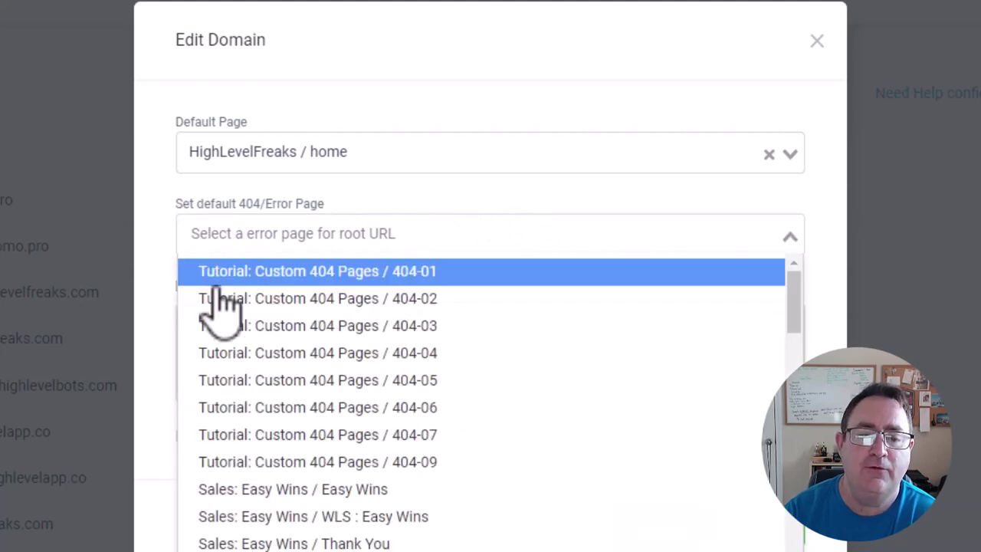
click(456, 280)
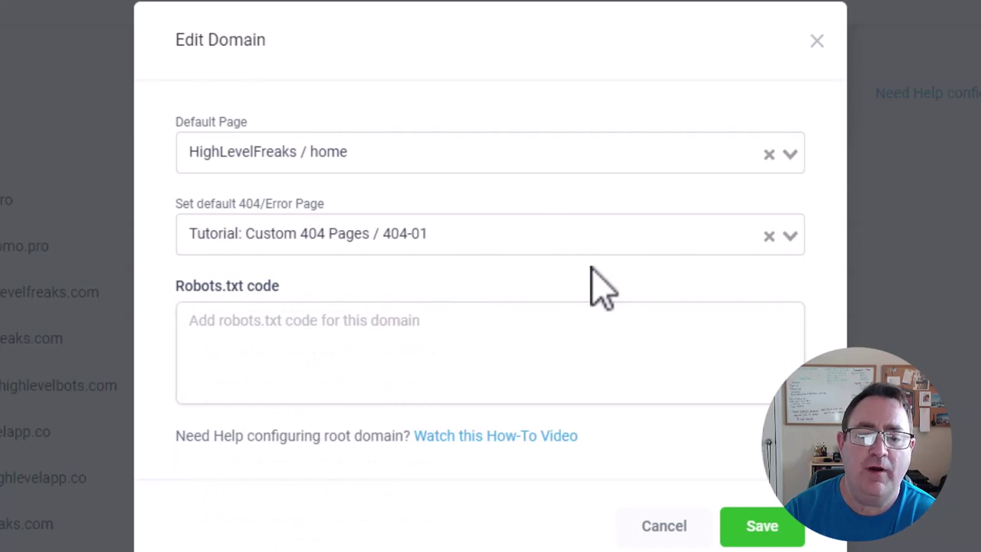
click(765, 524)
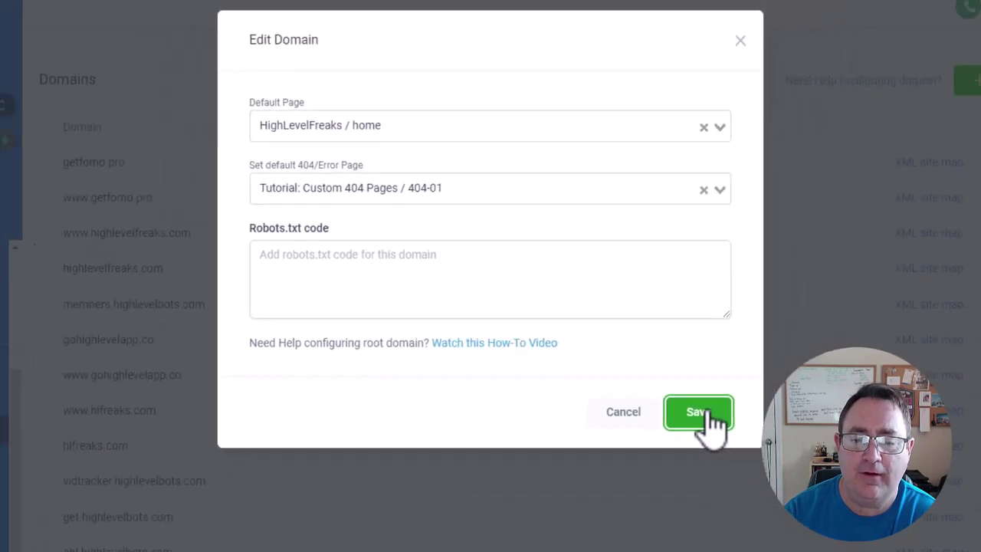
click(764, 526)
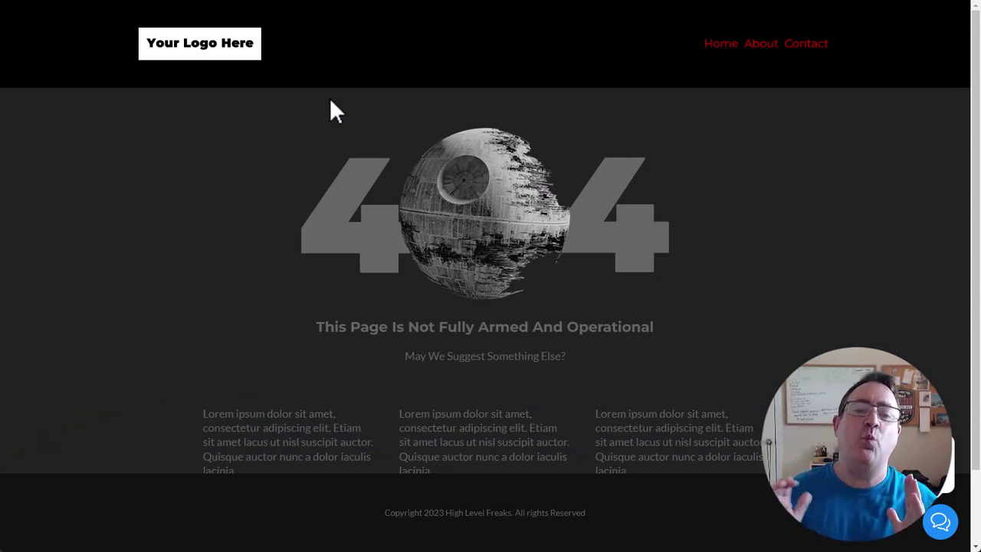
- Try the chat widget on the live 404 page with the message "hey I was looking for stuff and got an error", and close it
click(956, 521)
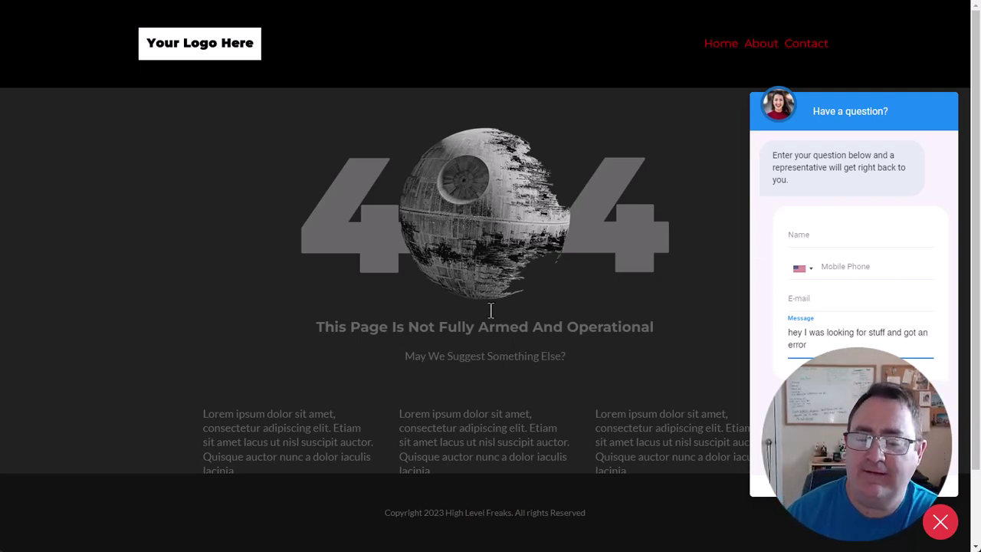
scroll(490, 309, down, 2)
scroll(449, 368, up, 2)
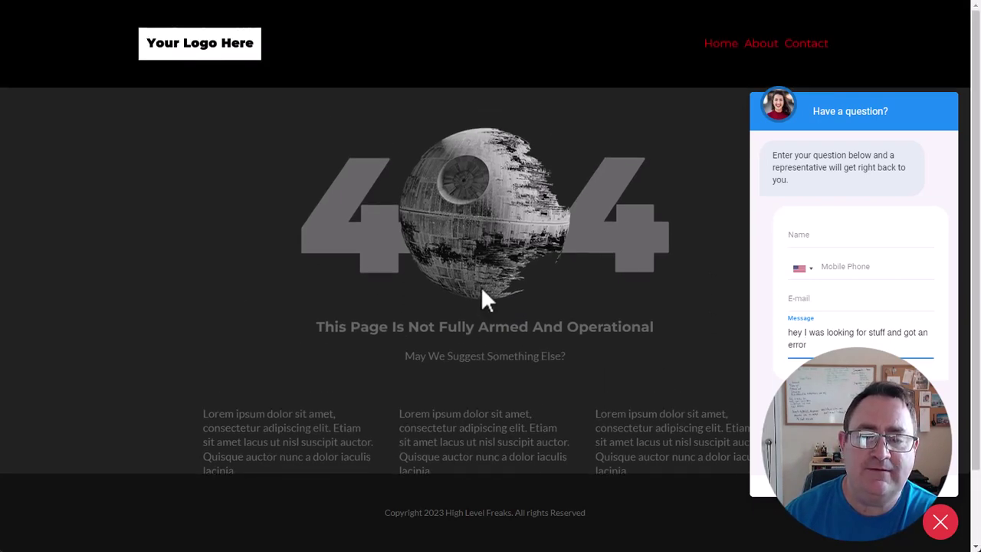
scroll(482, 299, down, 2)
click(948, 531)
scroll(654, 305, up, 2)
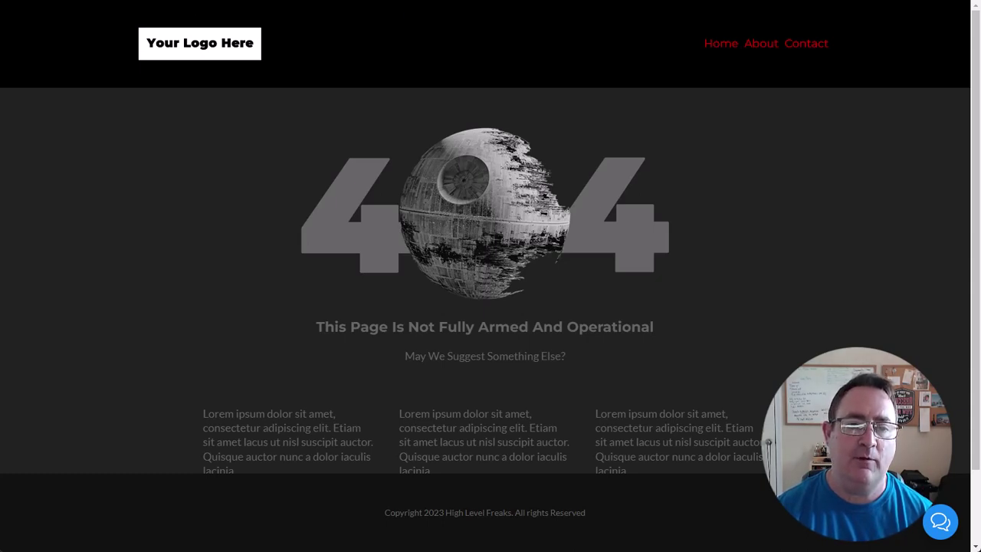
- Enter the nonexistent /fubar path of highlevelfreaks.com as the browser address to test the custom error page
key(ctrl+l)
text(fubar)
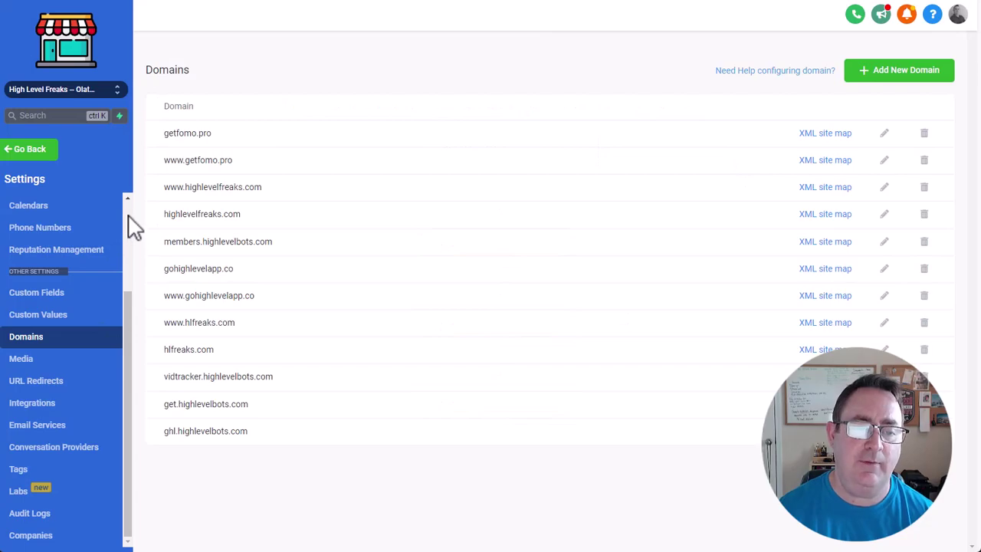
- Leave the domain settings for the funnel and start a new redirect in URL Redirects
scroll(129, 229, up, 2)
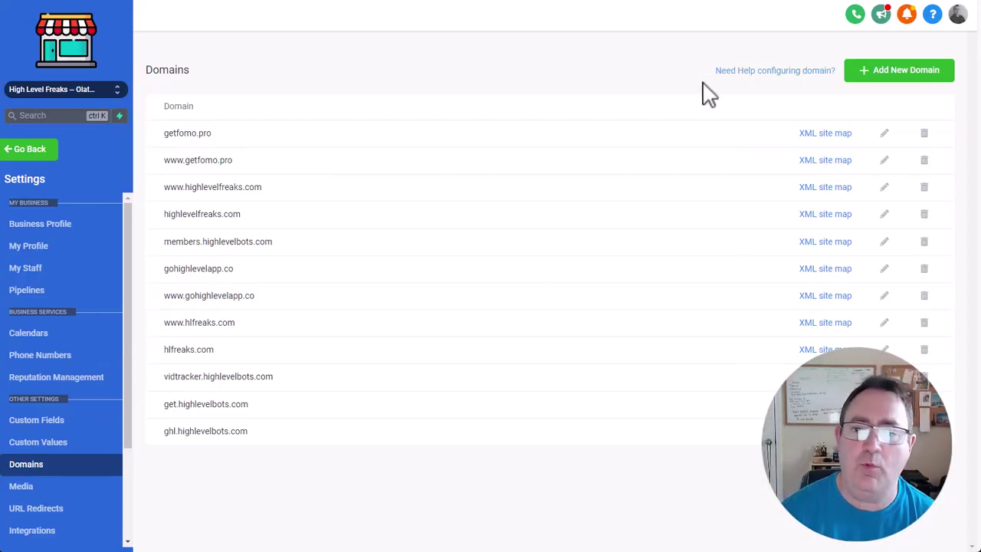
click(29, 150)
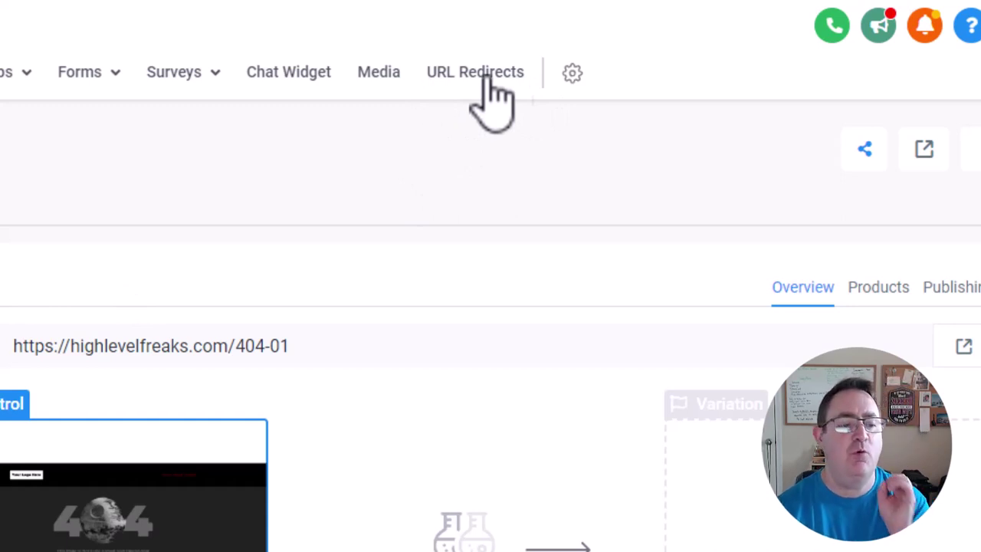
click(487, 76)
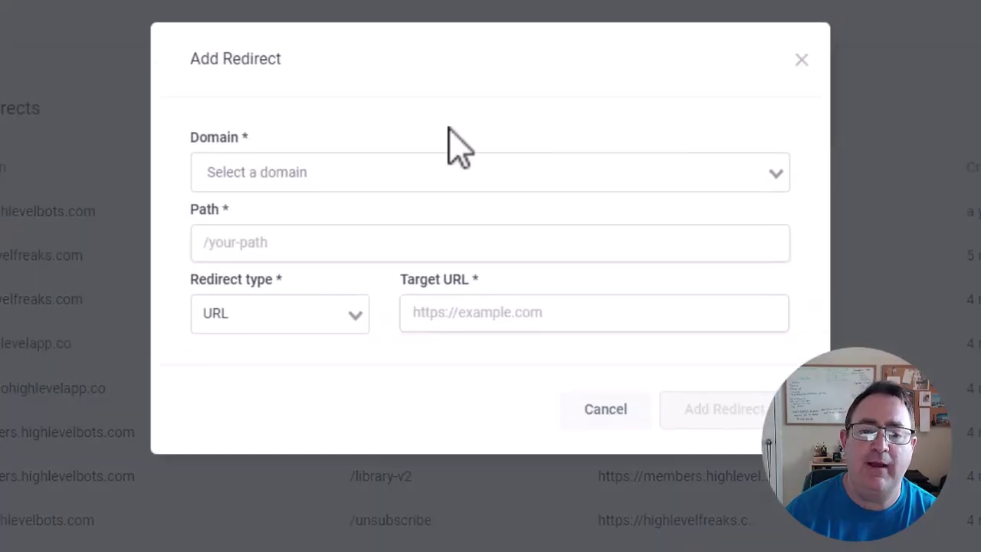
- Set the new redirect's domain to highlevelfreaks.com, its path to /fubar and its redirect type to URL
click(306, 115)
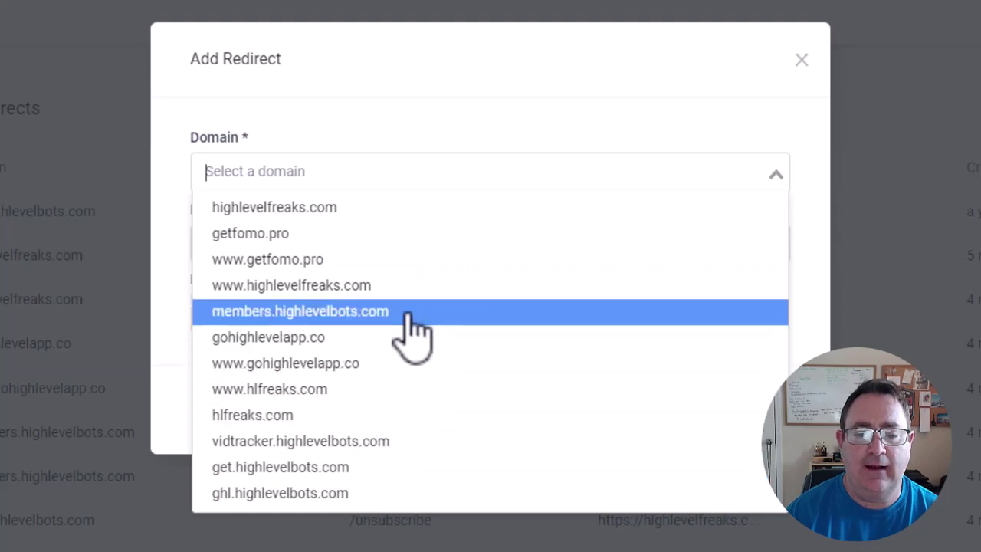
click(402, 210)
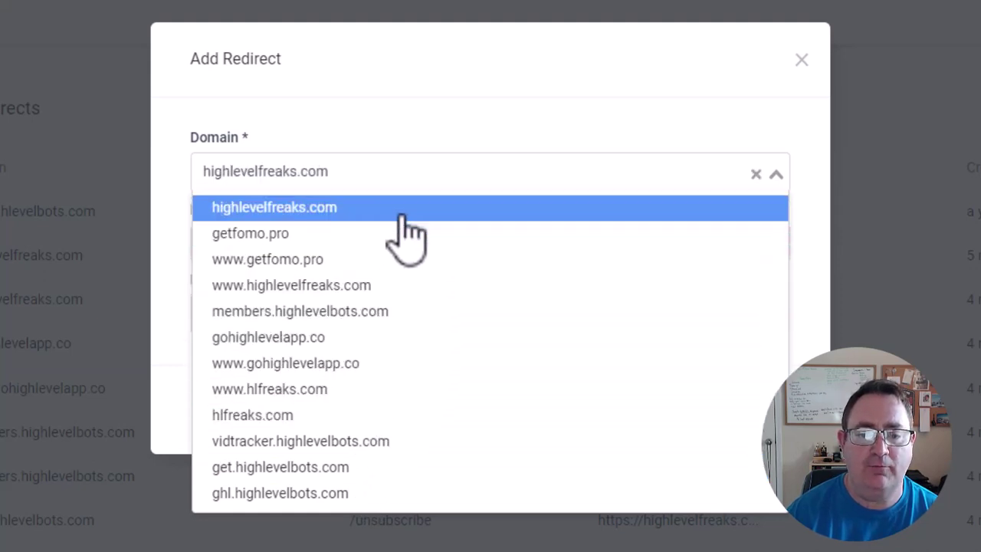
click(294, 241)
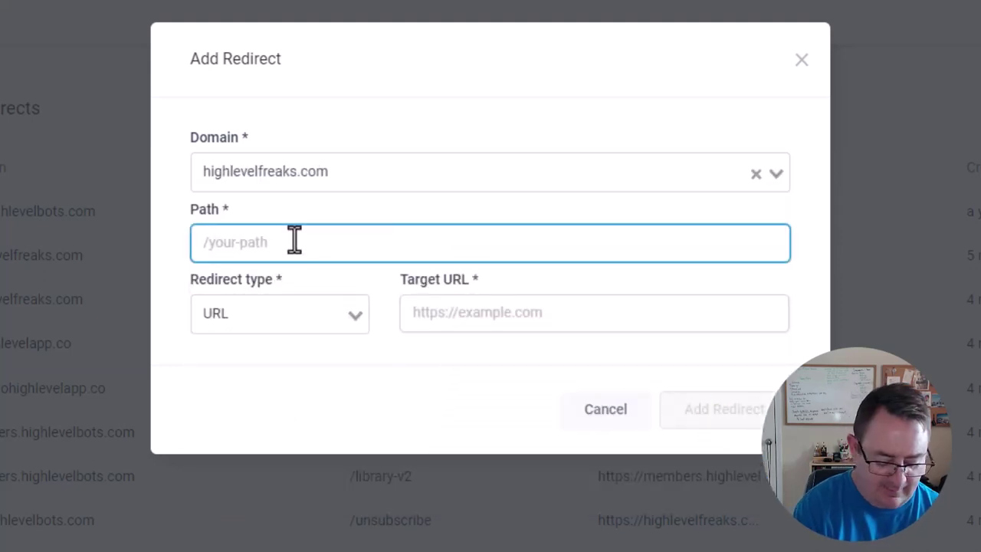
text(/fubar)
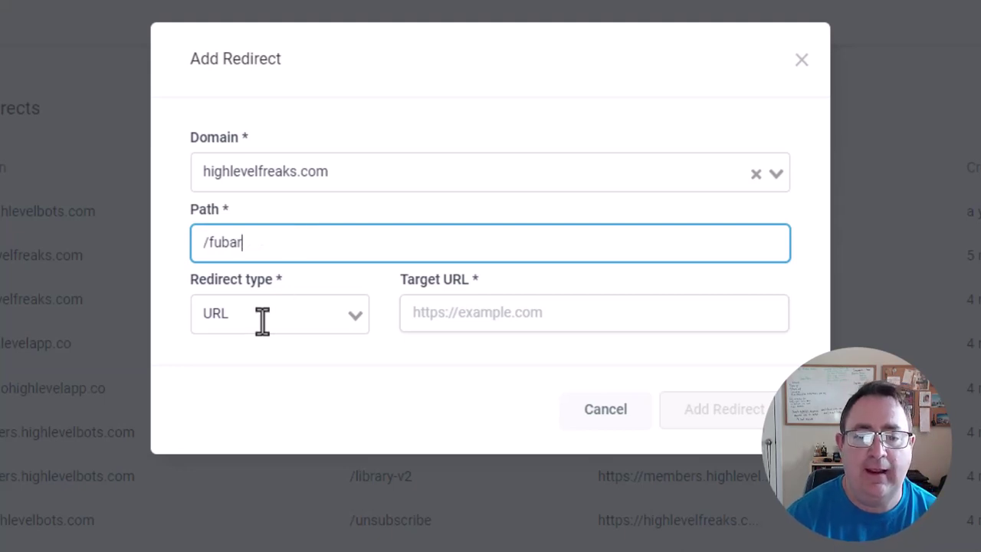
click(293, 318)
click(261, 349)
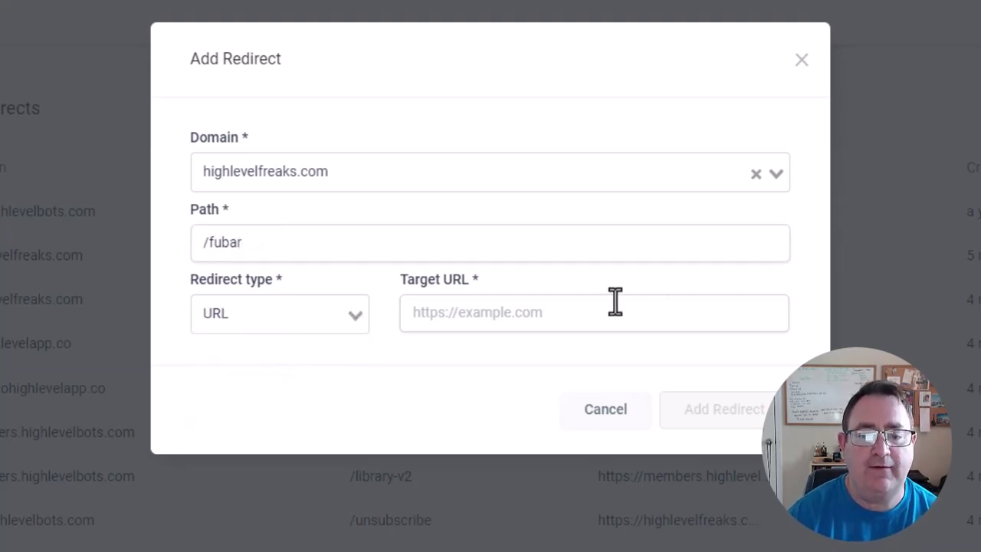
click(614, 301)
text(high)
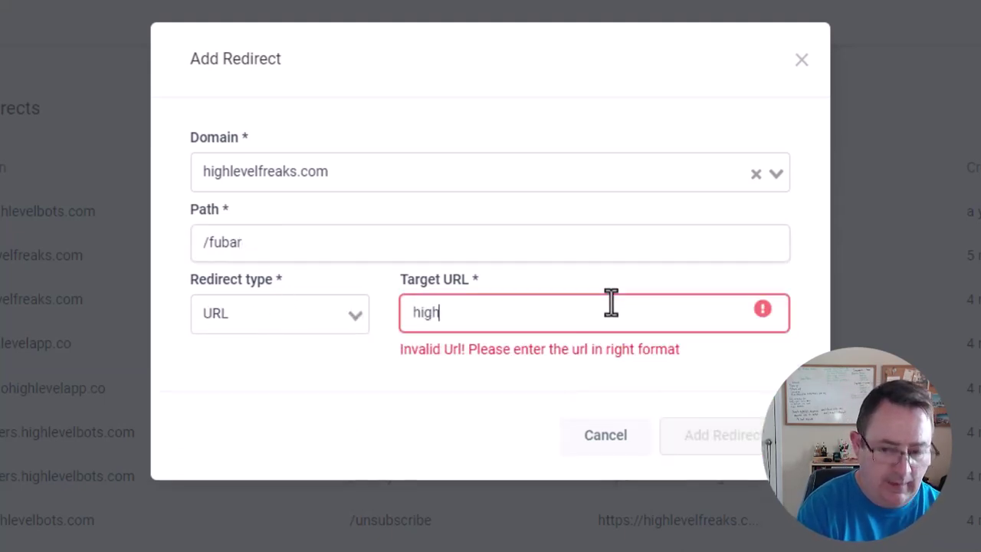
key(ctrl+a)
text(https)
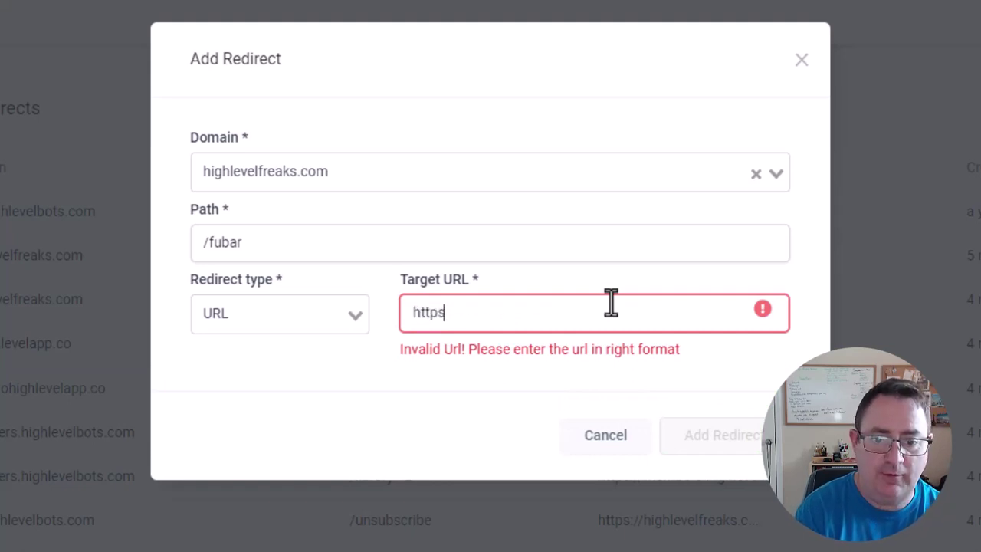
text(://)
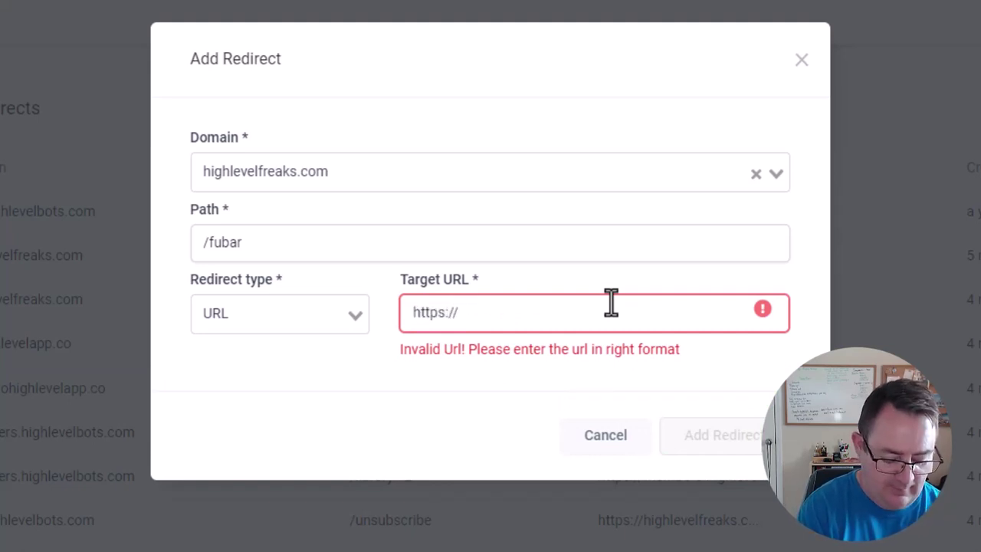
text(highlevelfreaks)
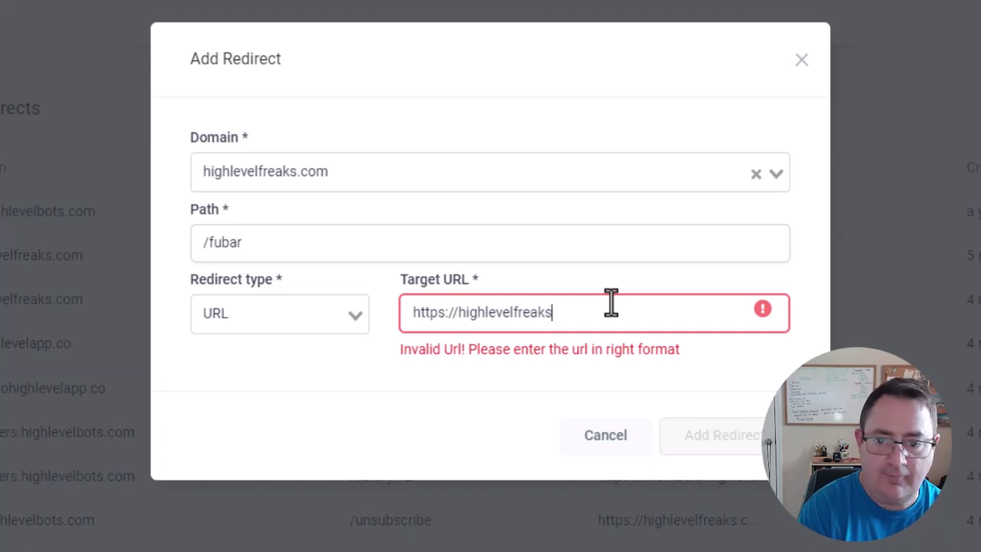
text(.com/ou)
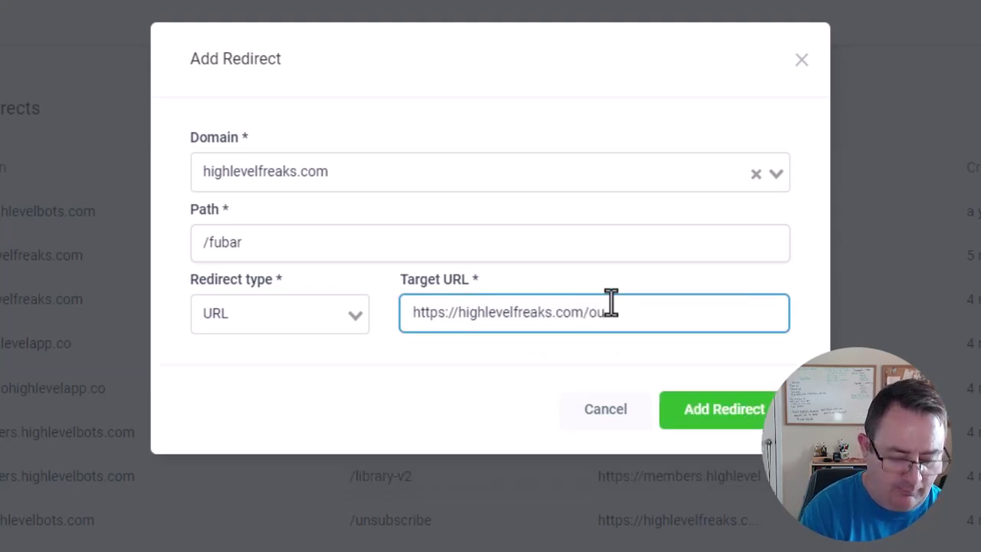
text(treach)
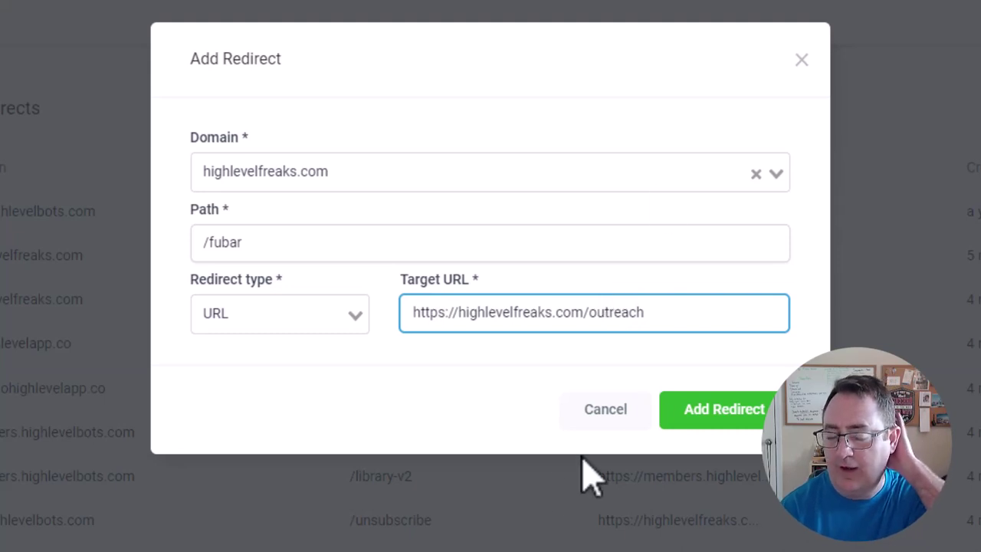
drag(696, 317, 337, 308)
key(ctrl+c)
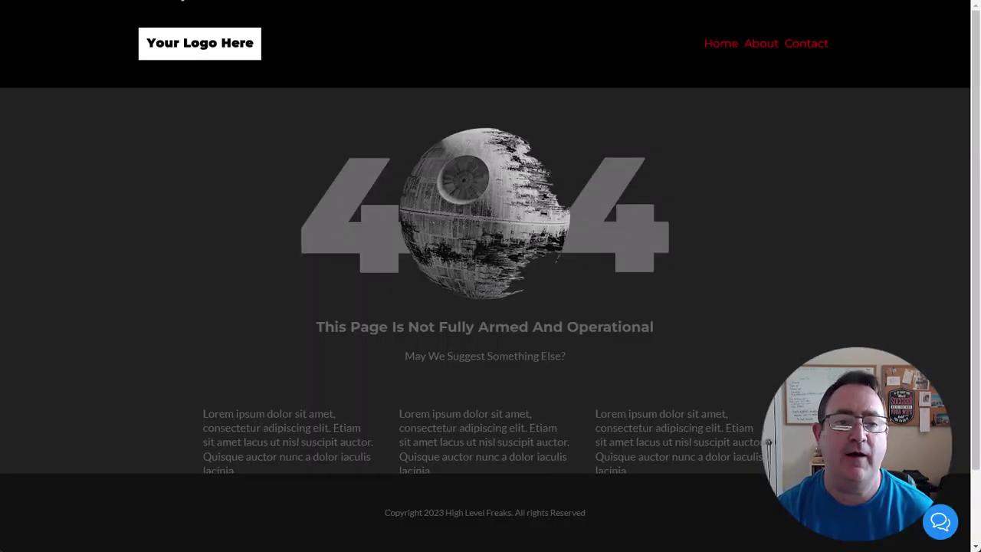
key(ctrl+l)
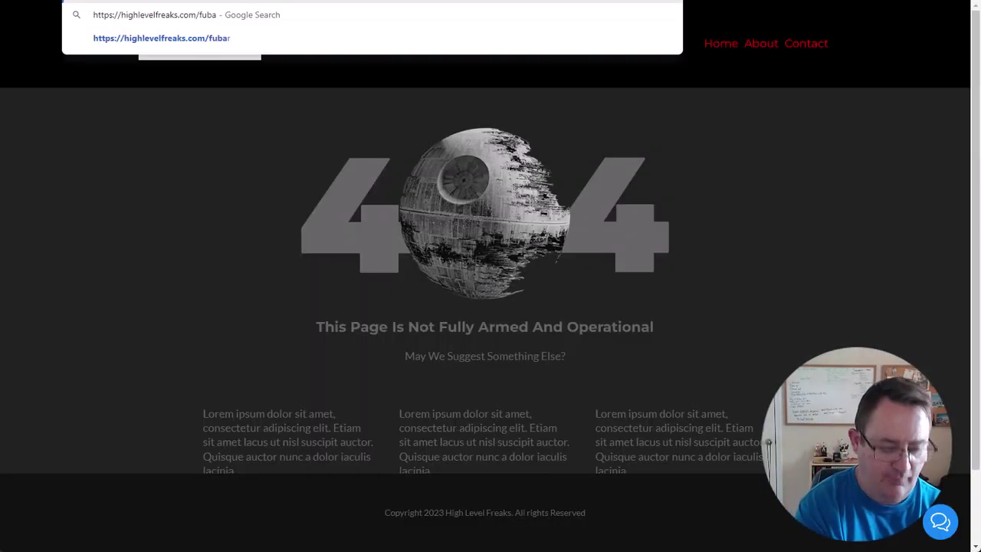
key(Return)
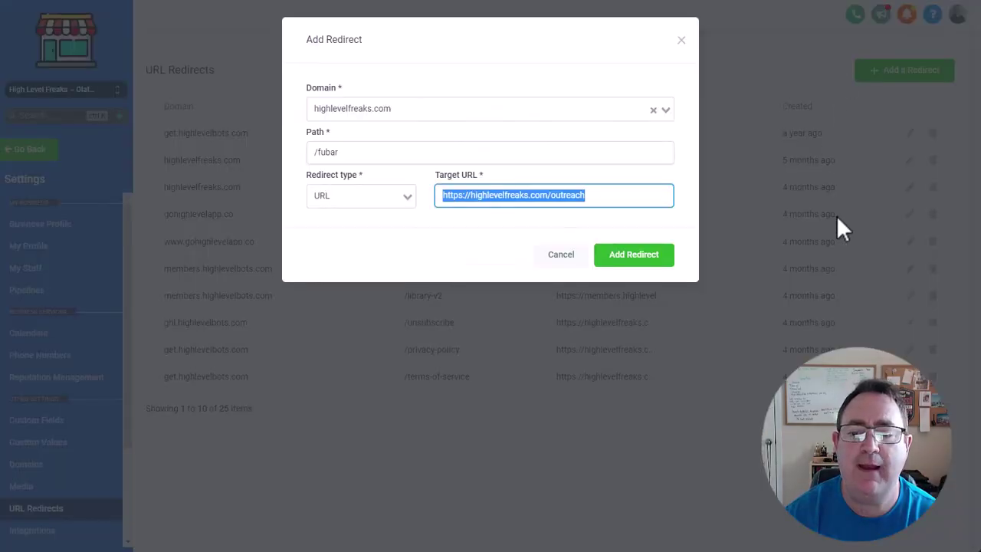
- Add the highlevelfreaks.com /fubar redirect and load the /fubar address again in the browser
click(627, 262)
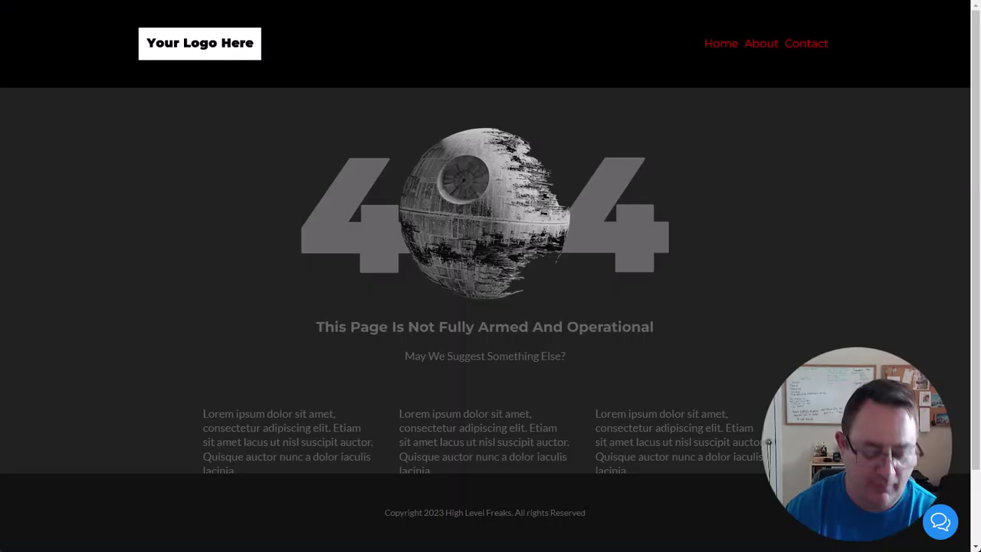
key(ctrl+l)
text(freaks.com/fubar)
key(Return)
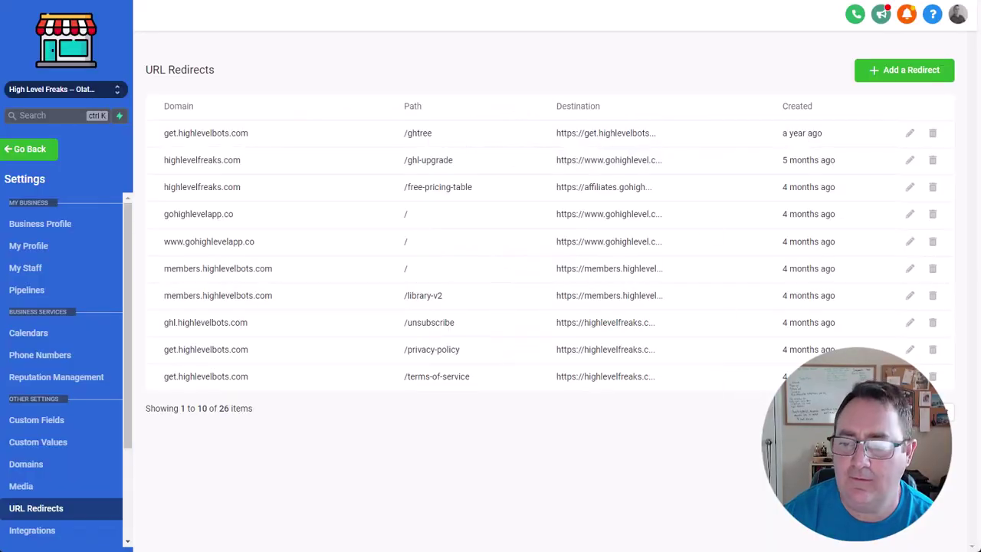
click(955, 418)
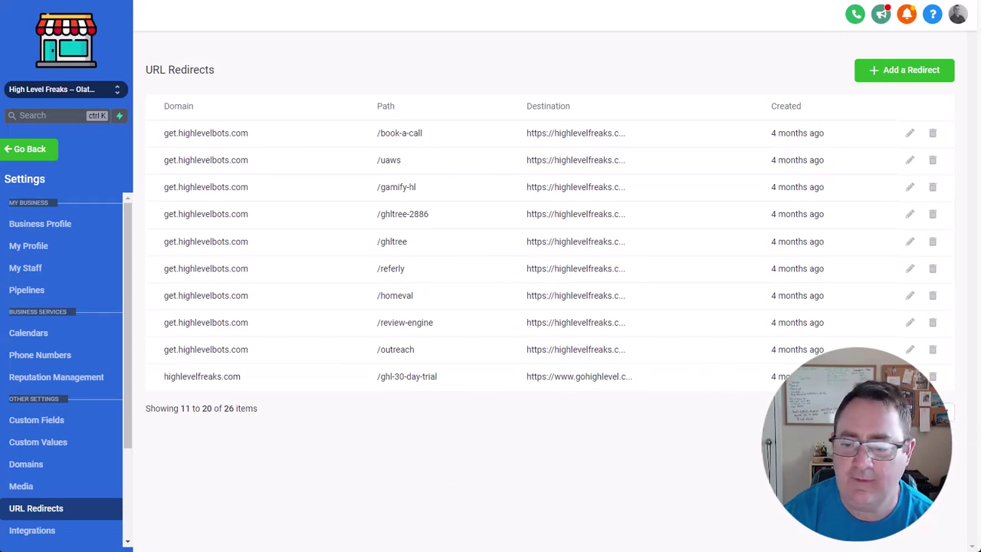
click(950, 414)
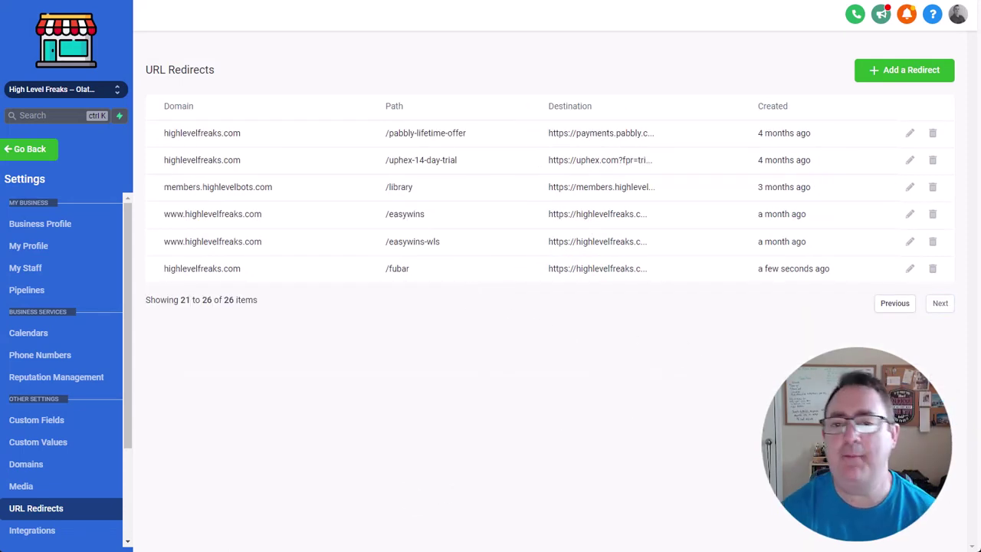
key(ctrl+t)
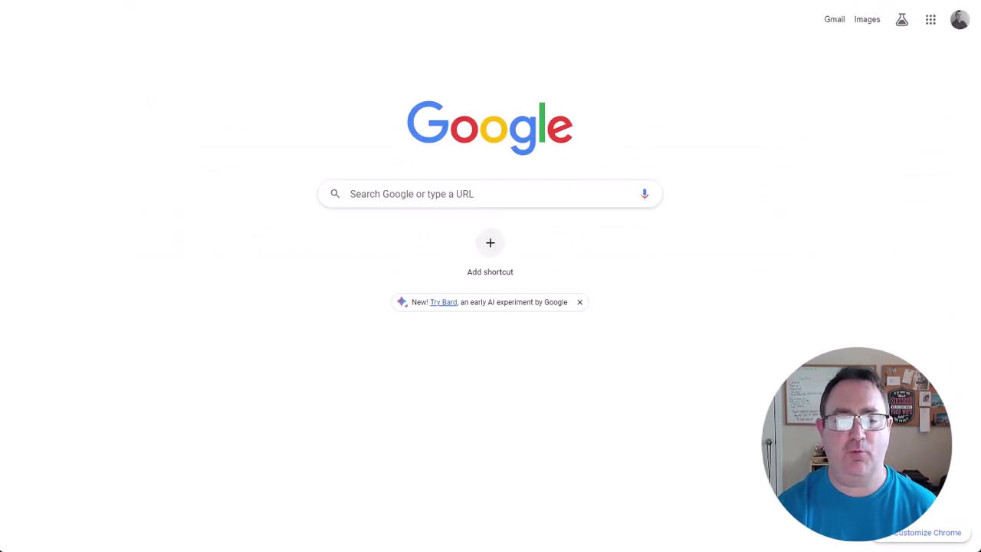
key(ctrl+v)
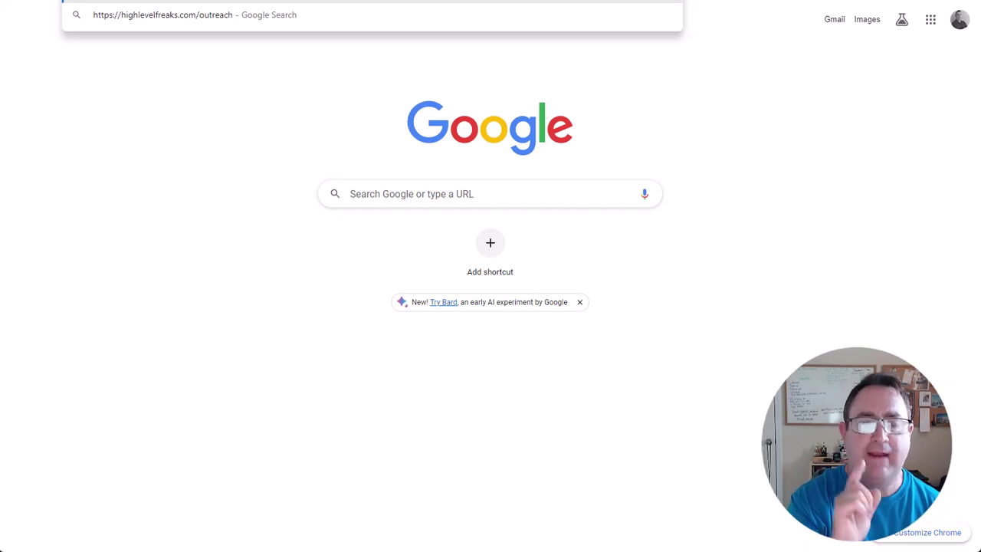
key(ctrl+BackSpace)
text(fubaR)
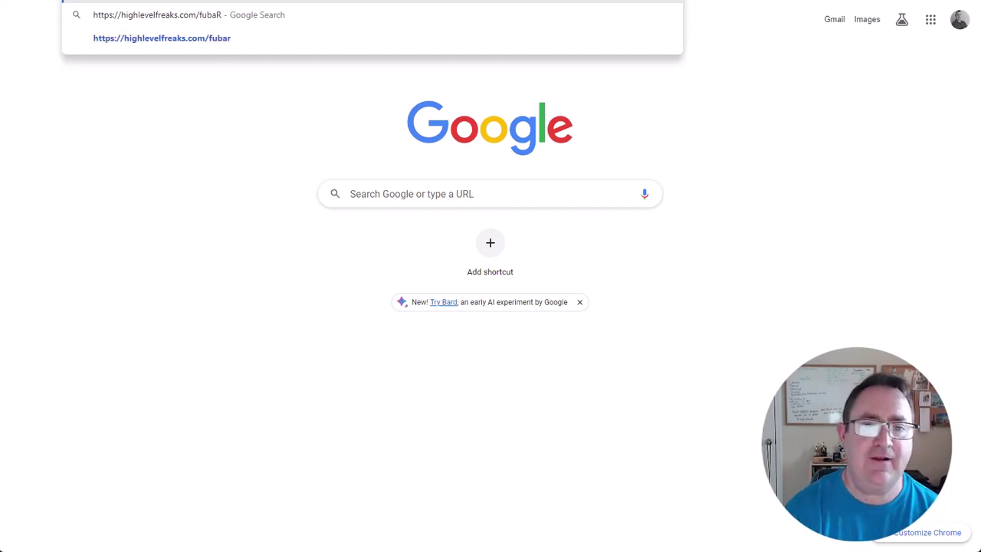
key(BackSpace)
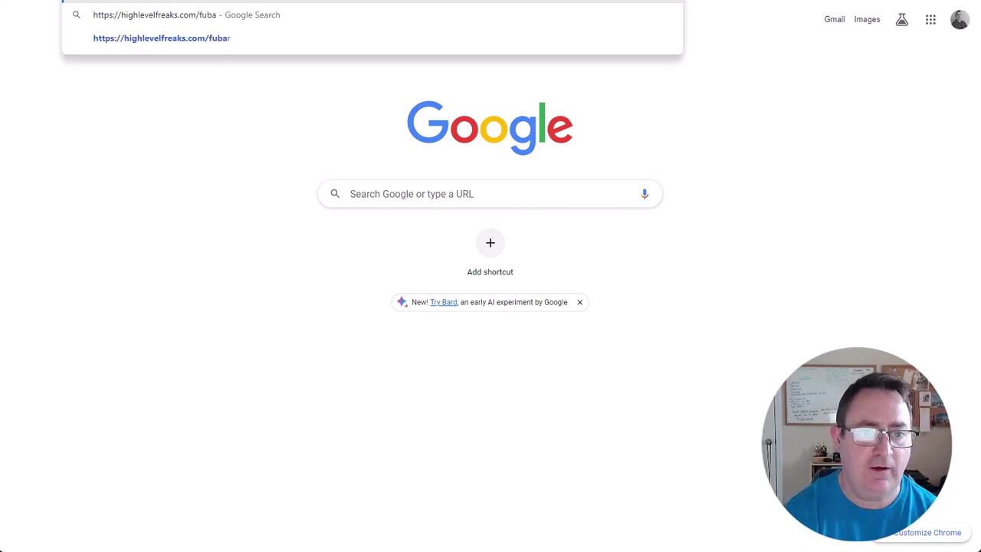
text(r)
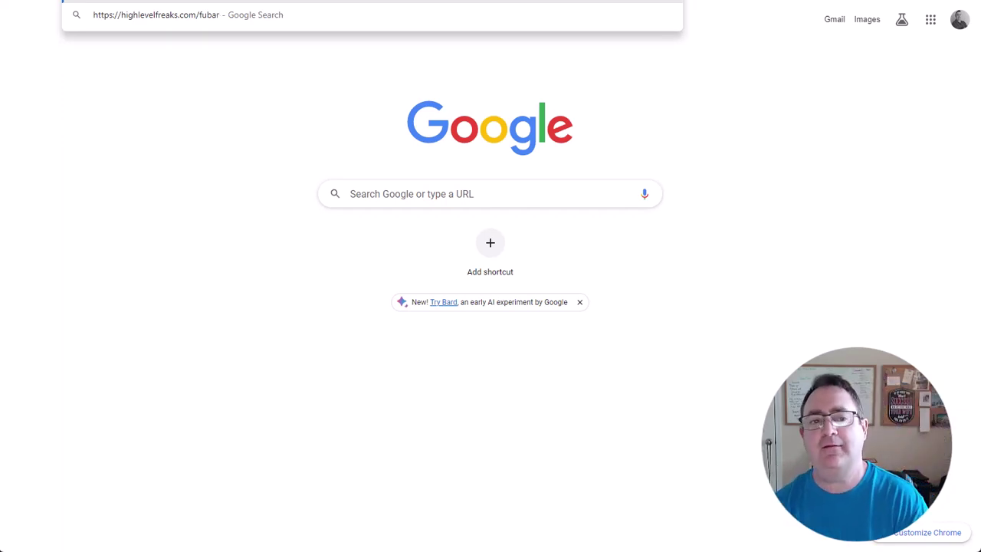
key(Return)
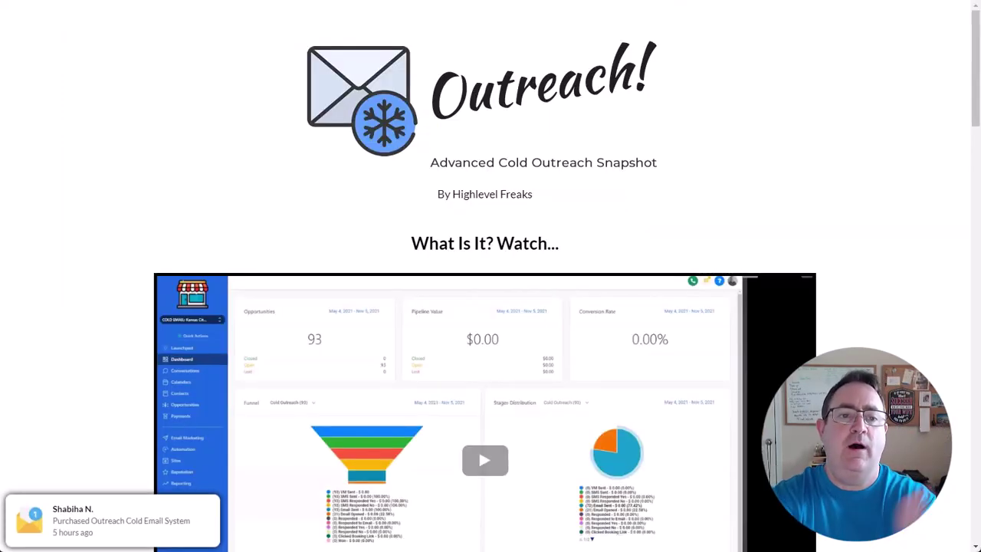